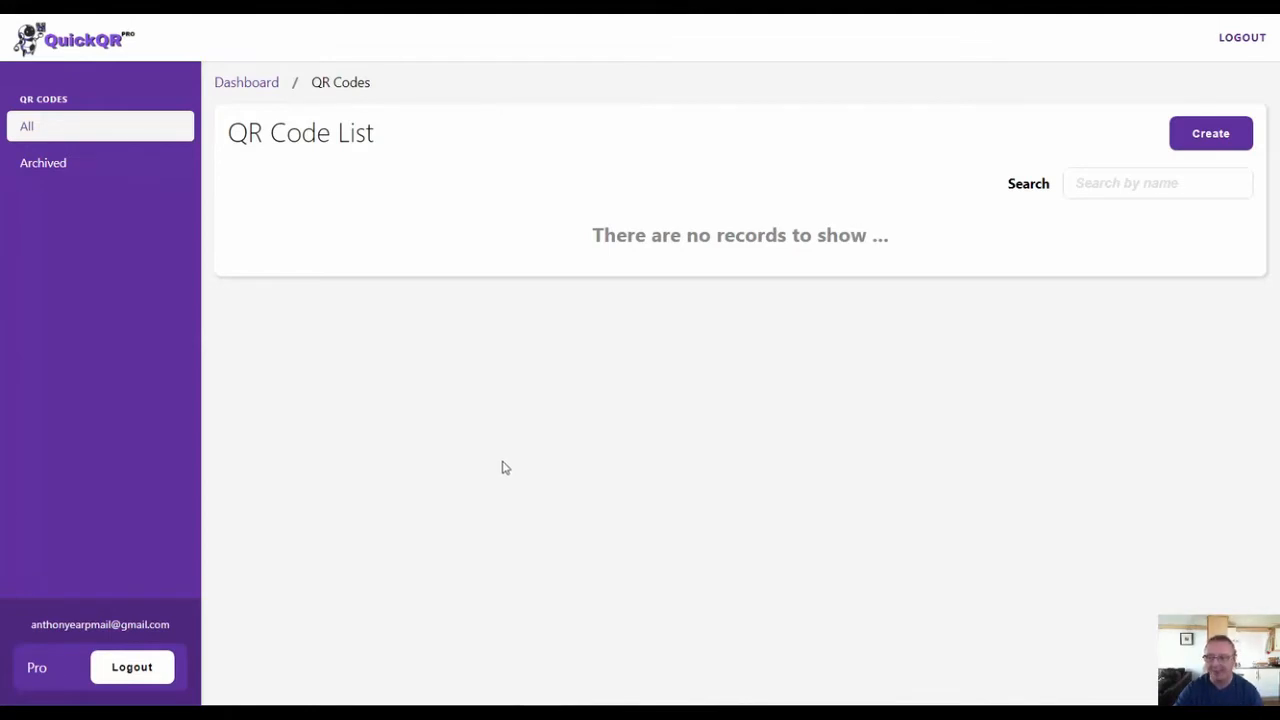
pyautogui.click(1207, 140)
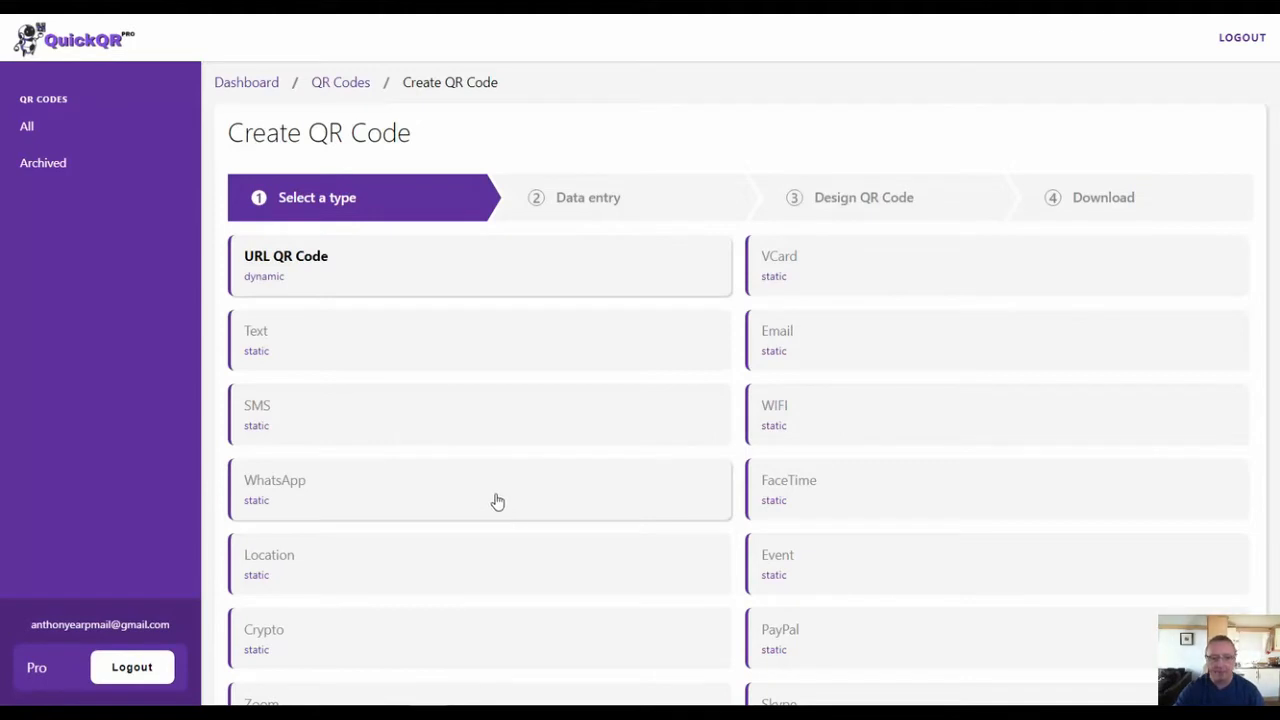
pyautogui.click(345, 270)
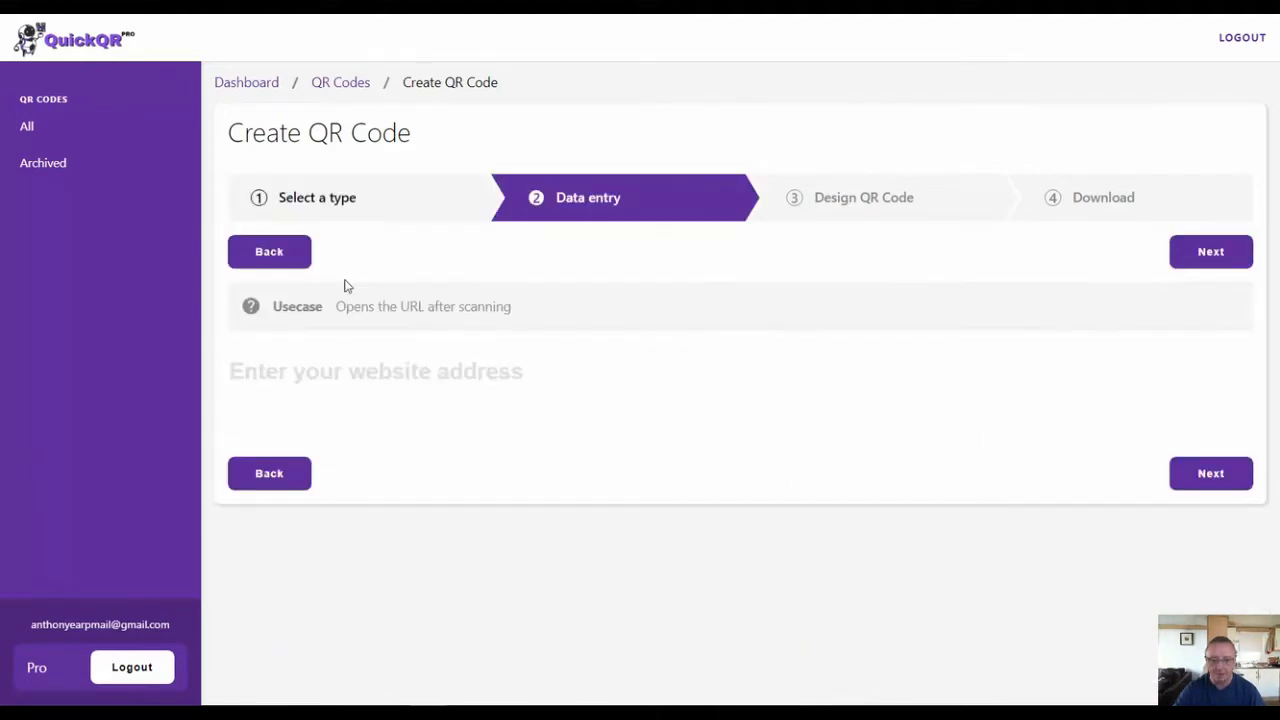
pyautogui.click(343, 388)
pyautogui.write('h')
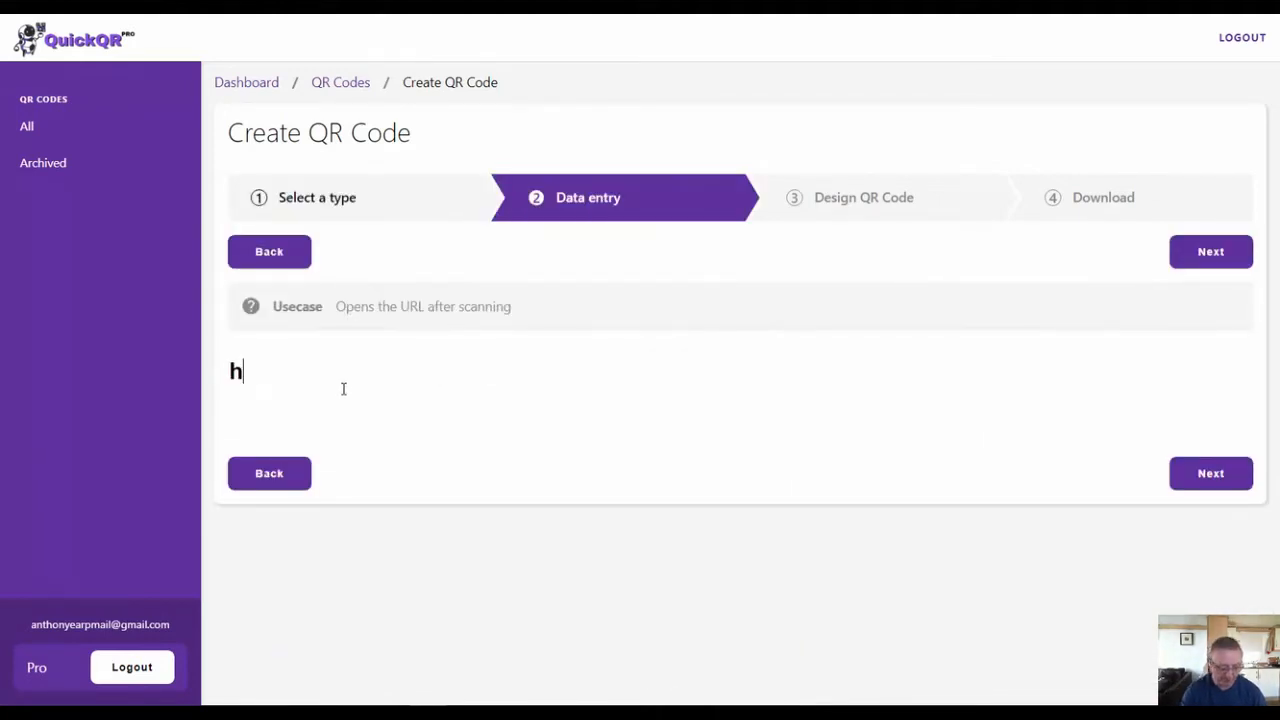
pyautogui.write('ttps')
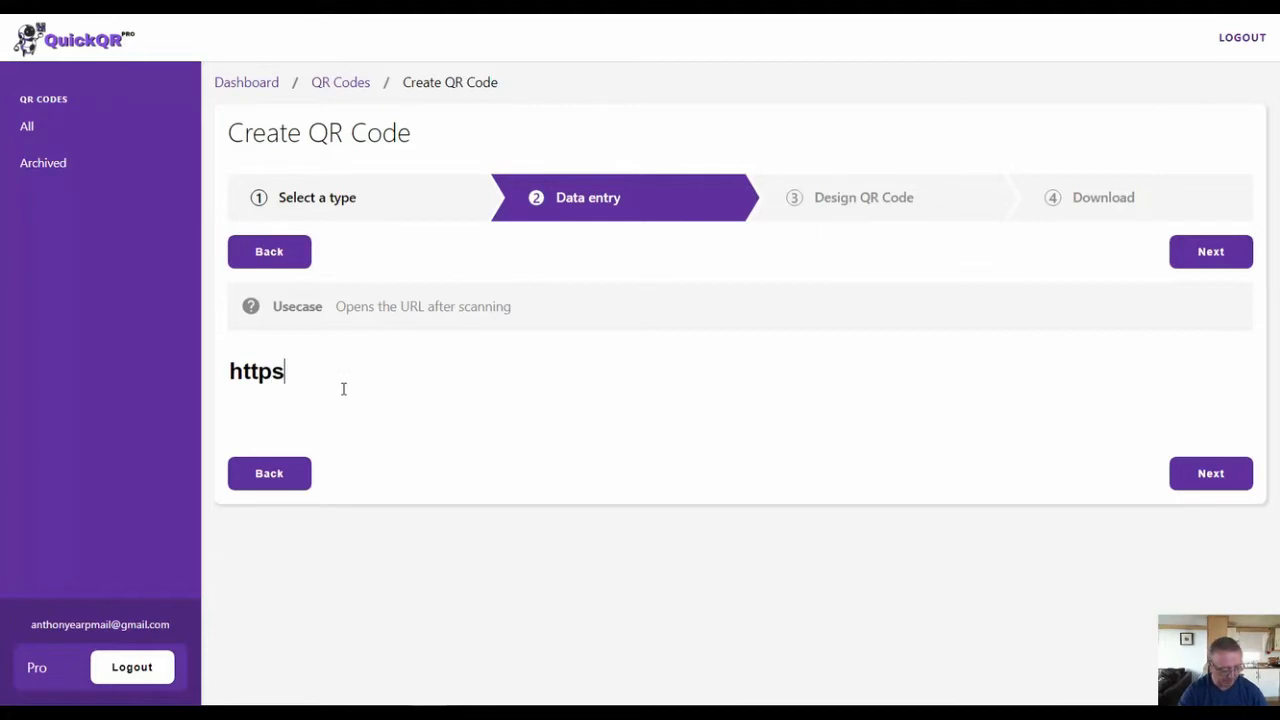
pyautogui.write('://')
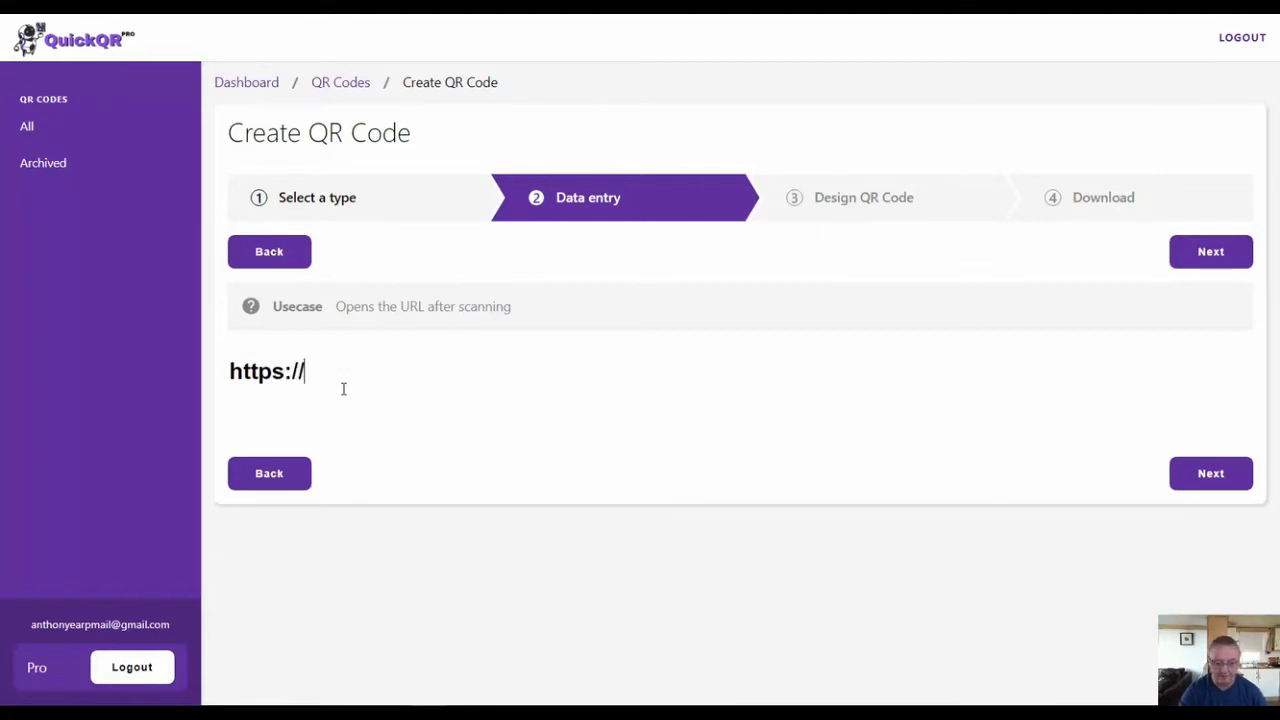
pyautogui.write('googl')
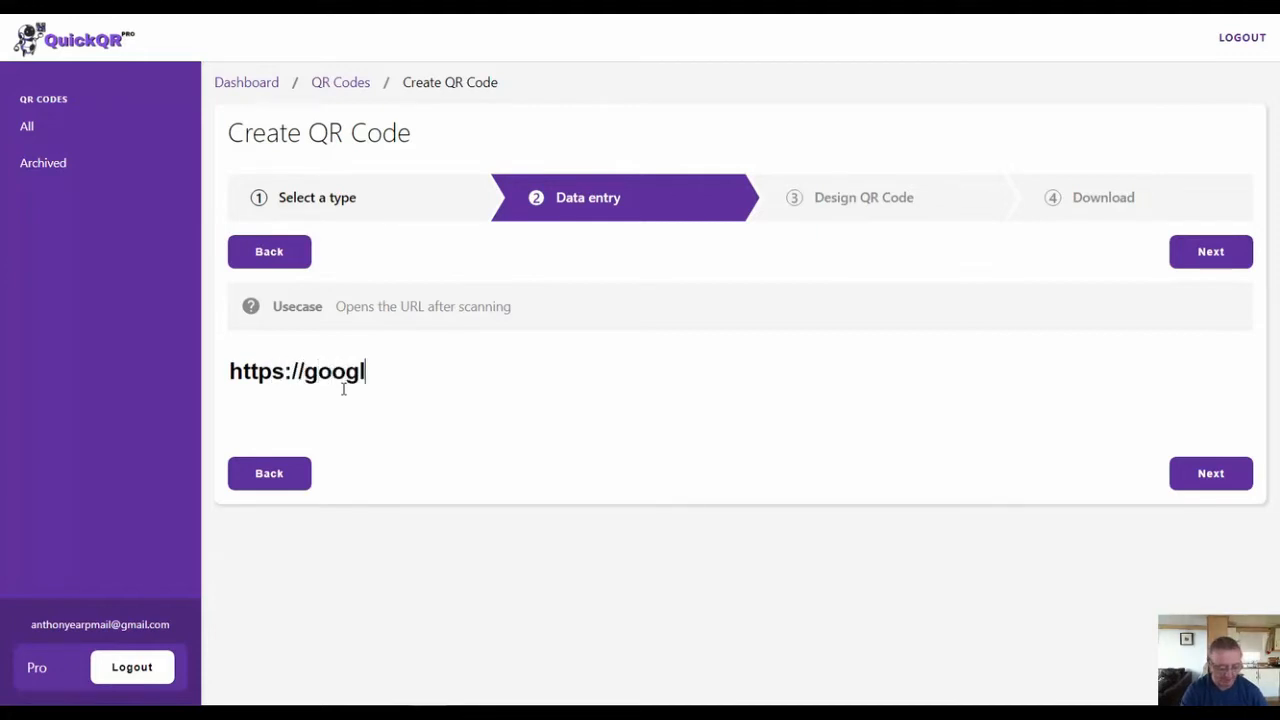
pyautogui.write('email.')
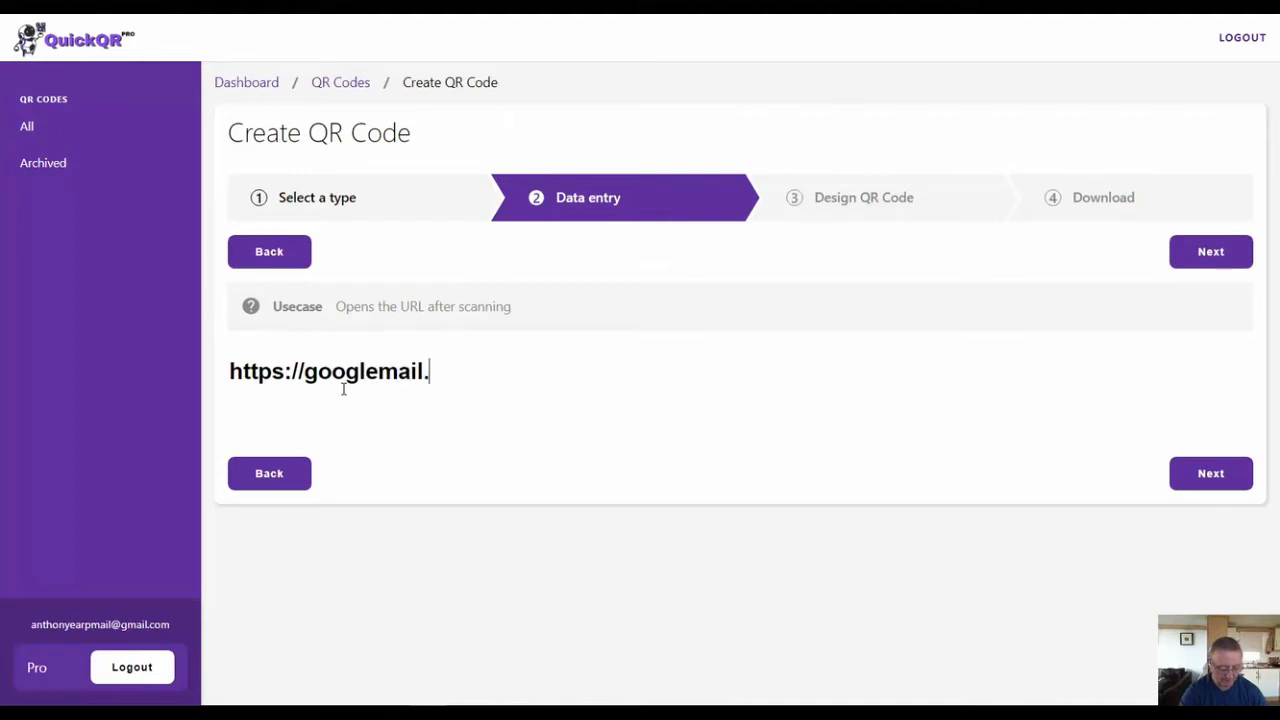
pyautogui.write('com')
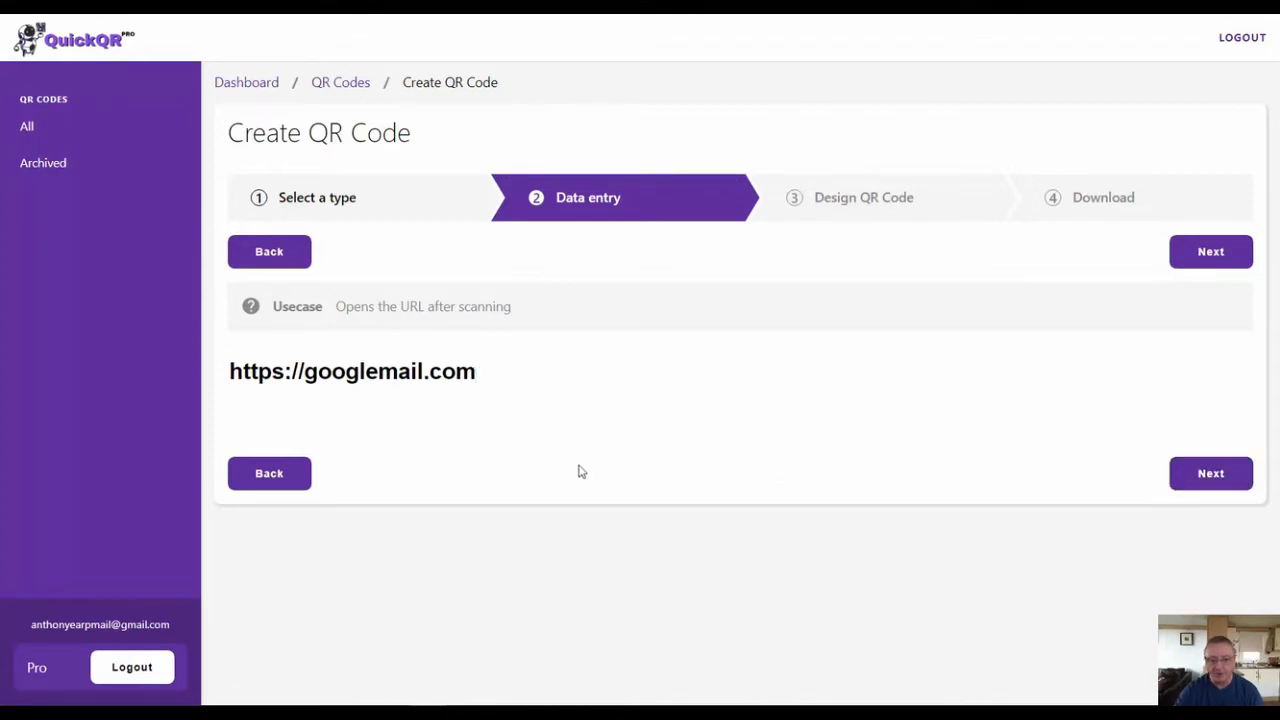
pyautogui.click(1208, 477)
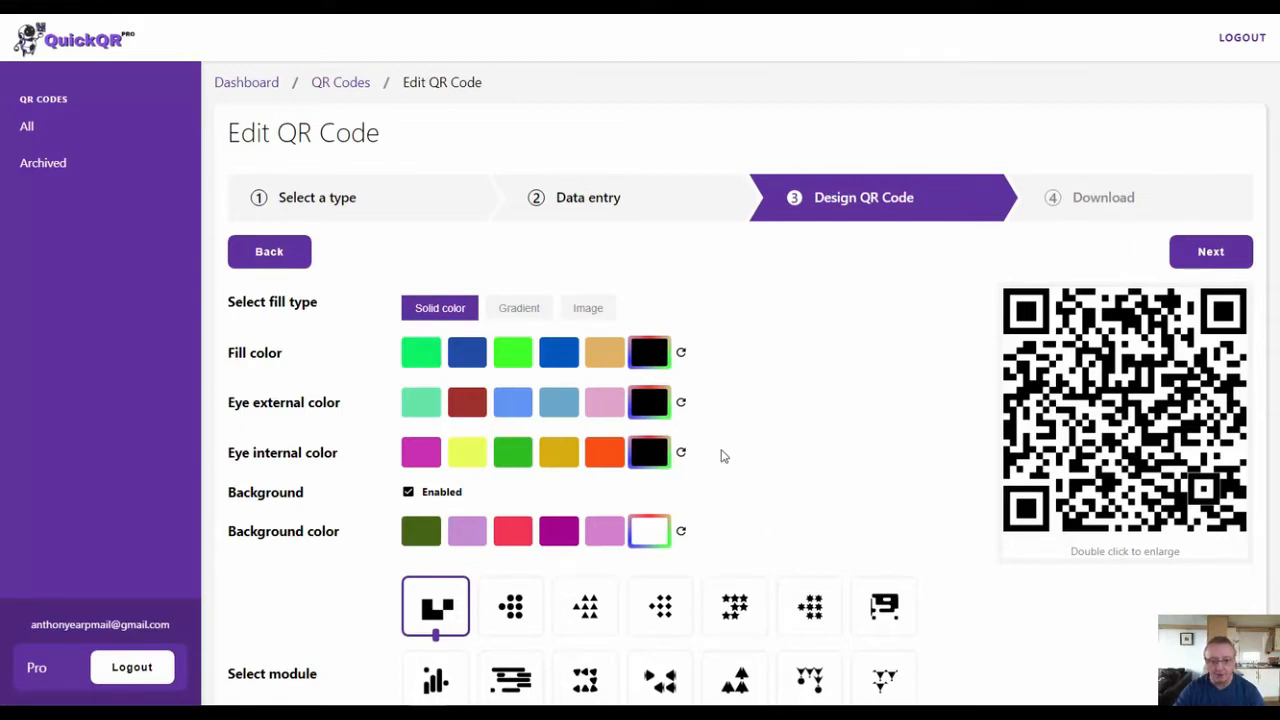
# - Switch the fill type to Image and upload the first portrait from the Profile Pics folder in Pictures as the fill image
pyautogui.click(518, 312)
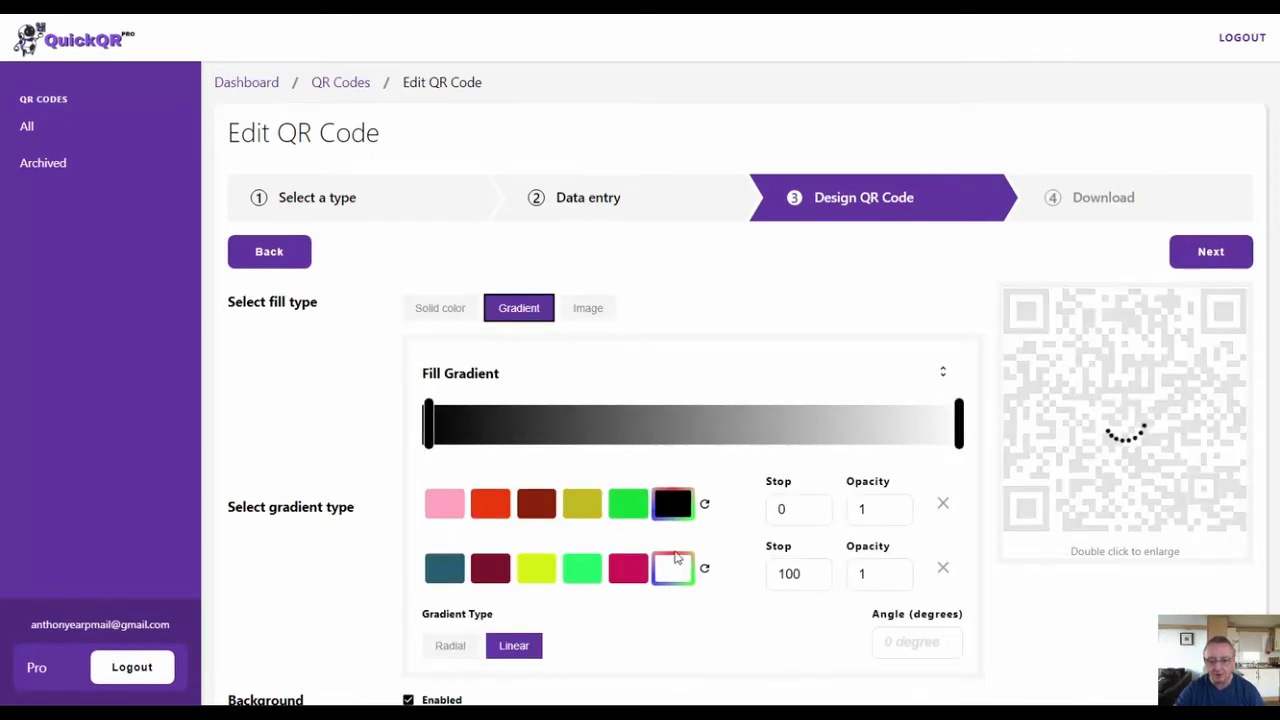
pyautogui.click(587, 310)
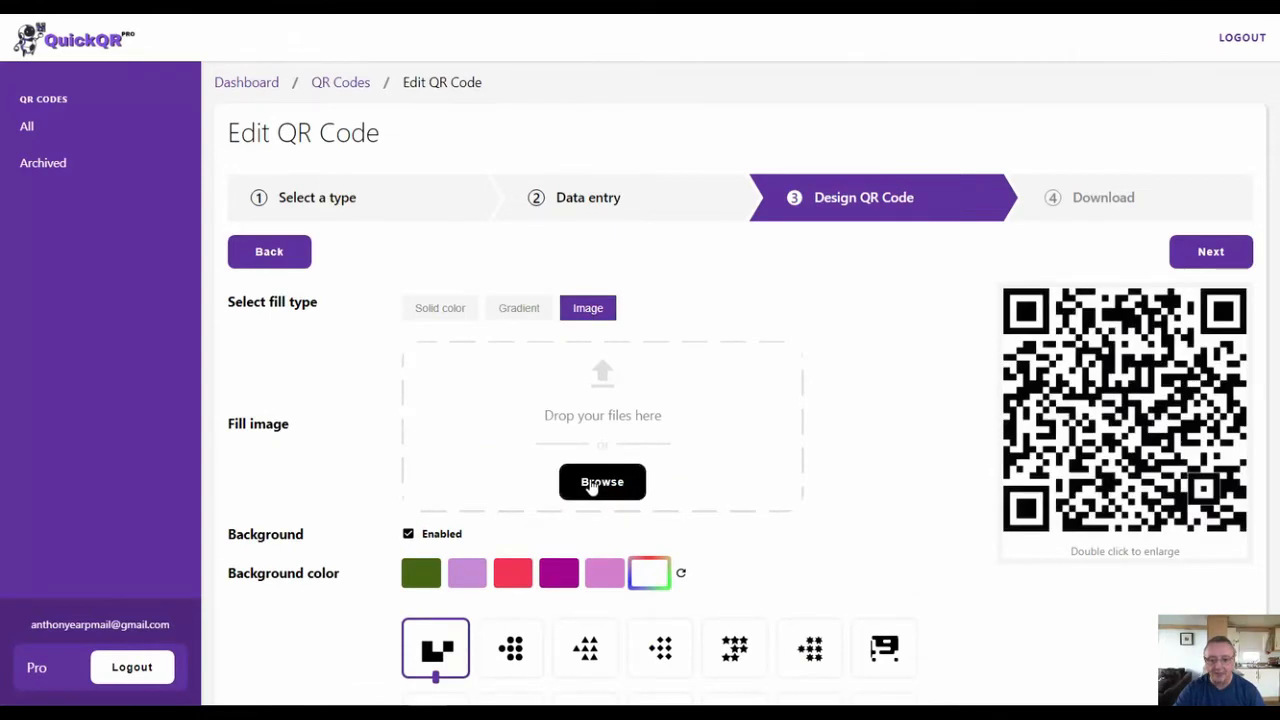
pyautogui.click(592, 484)
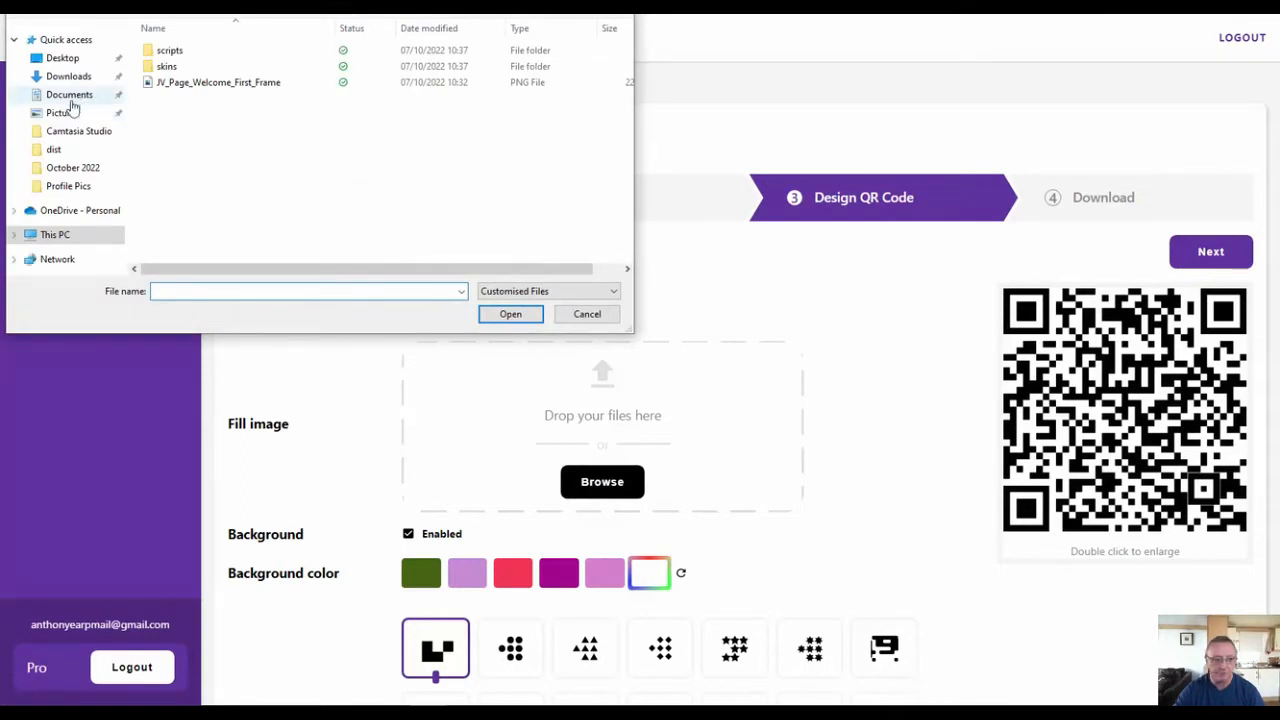
pyautogui.click(66, 113)
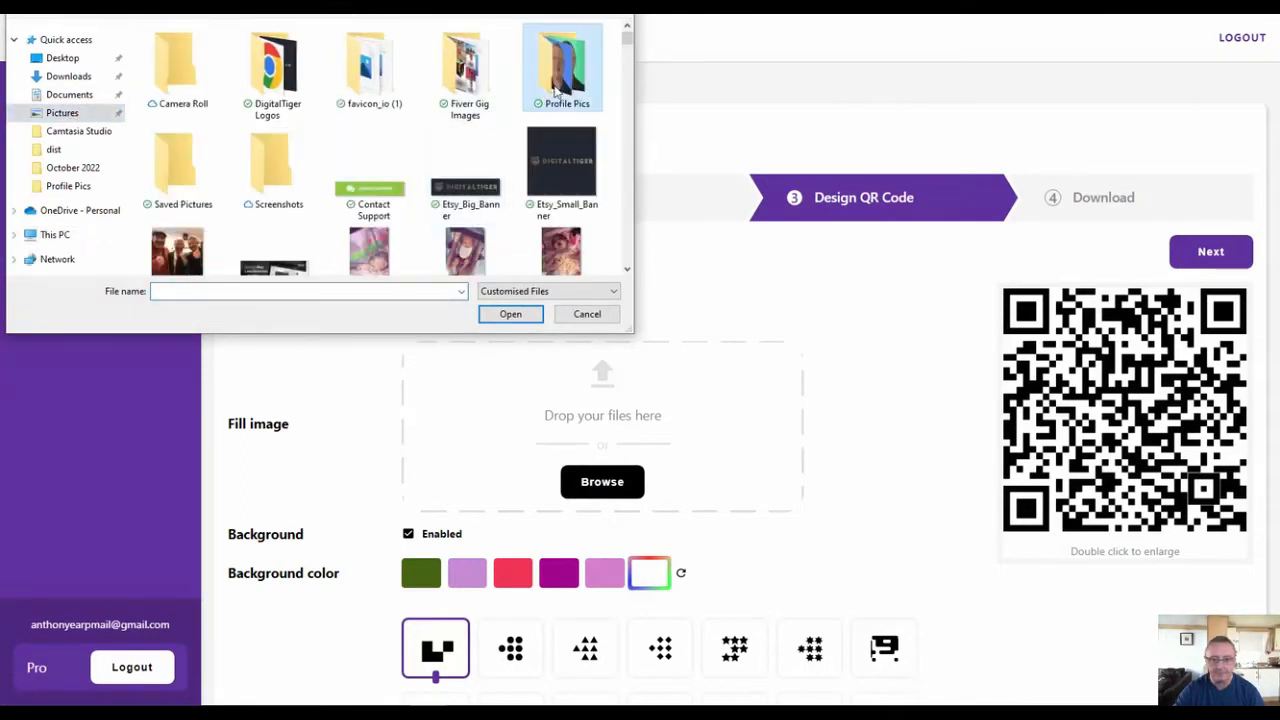
pyautogui.doubleClick(563, 60)
pyautogui.click(177, 65)
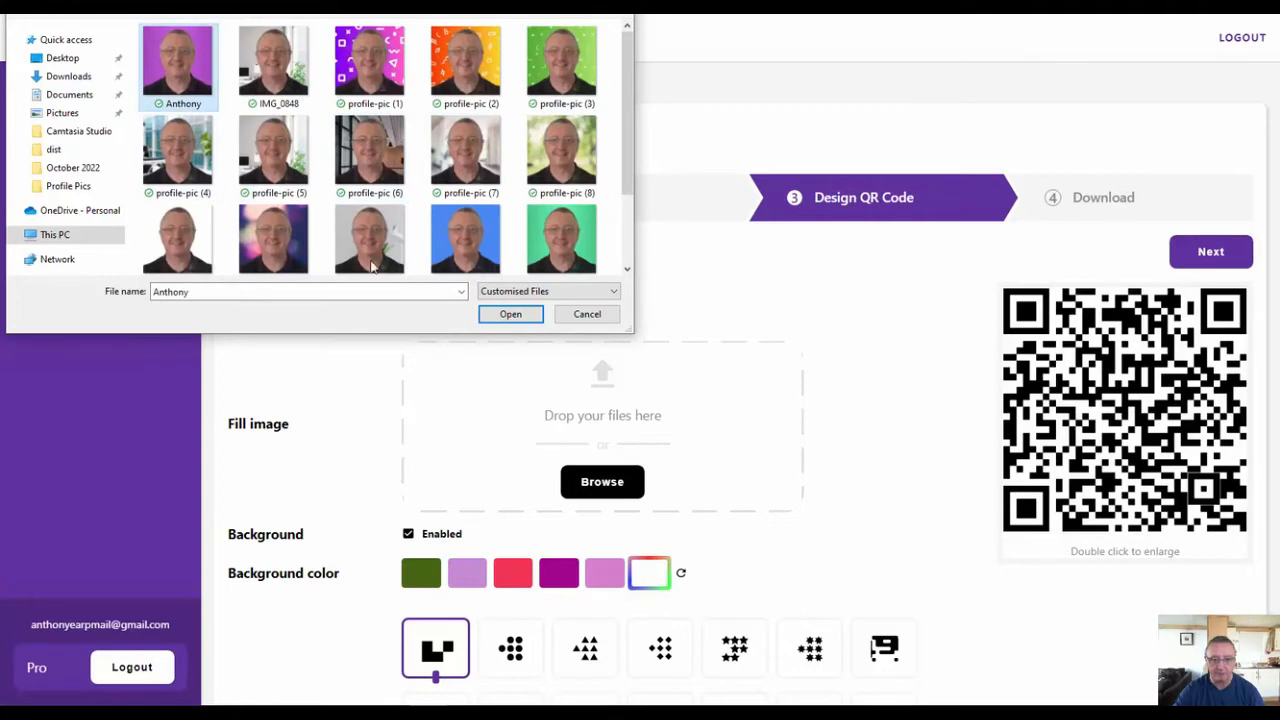
pyautogui.click(510, 320)
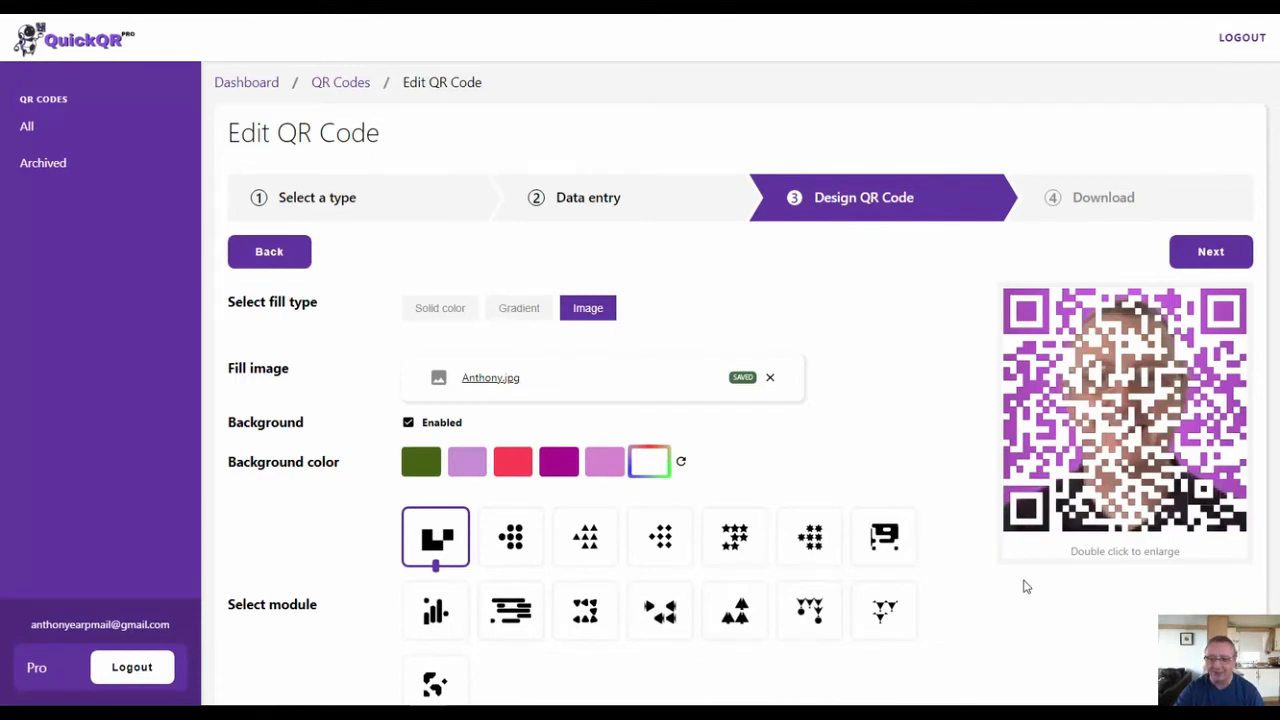
# - Remove the uploaded fill image and switch the fill type to Gradient to view its settings
pyautogui.click(771, 380)
pyautogui.click(771, 408)
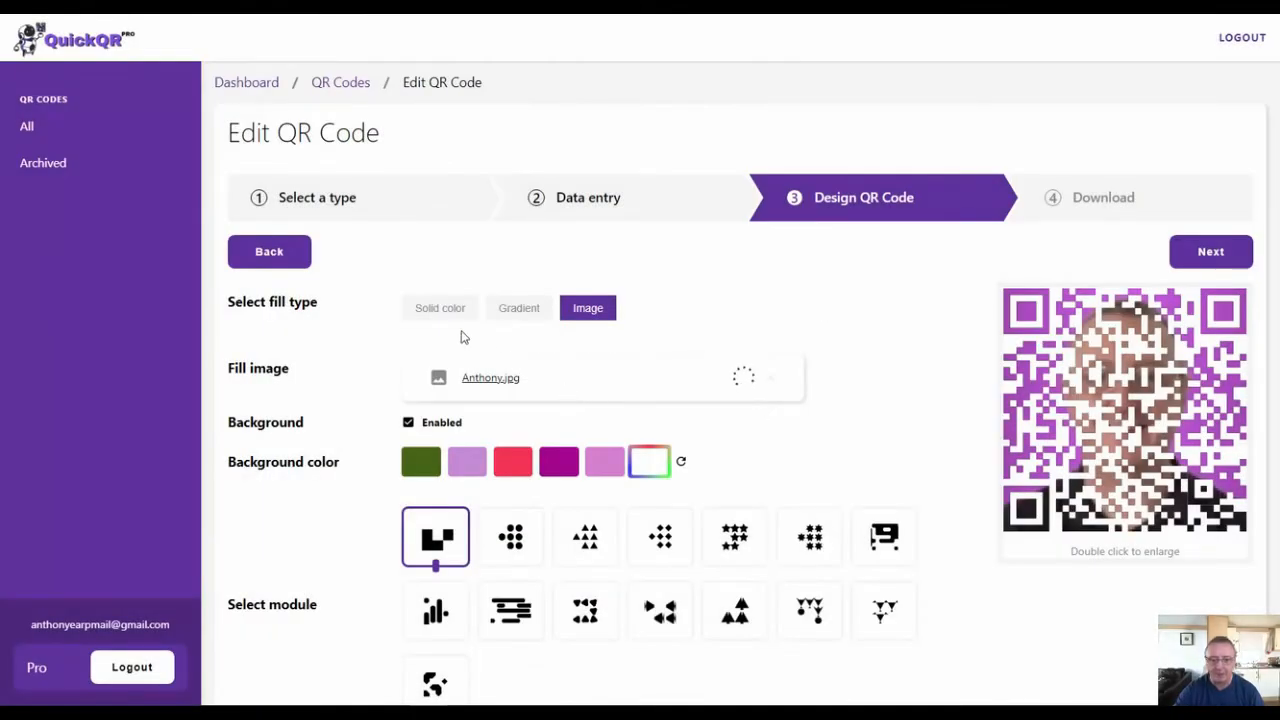
pyautogui.click(518, 310)
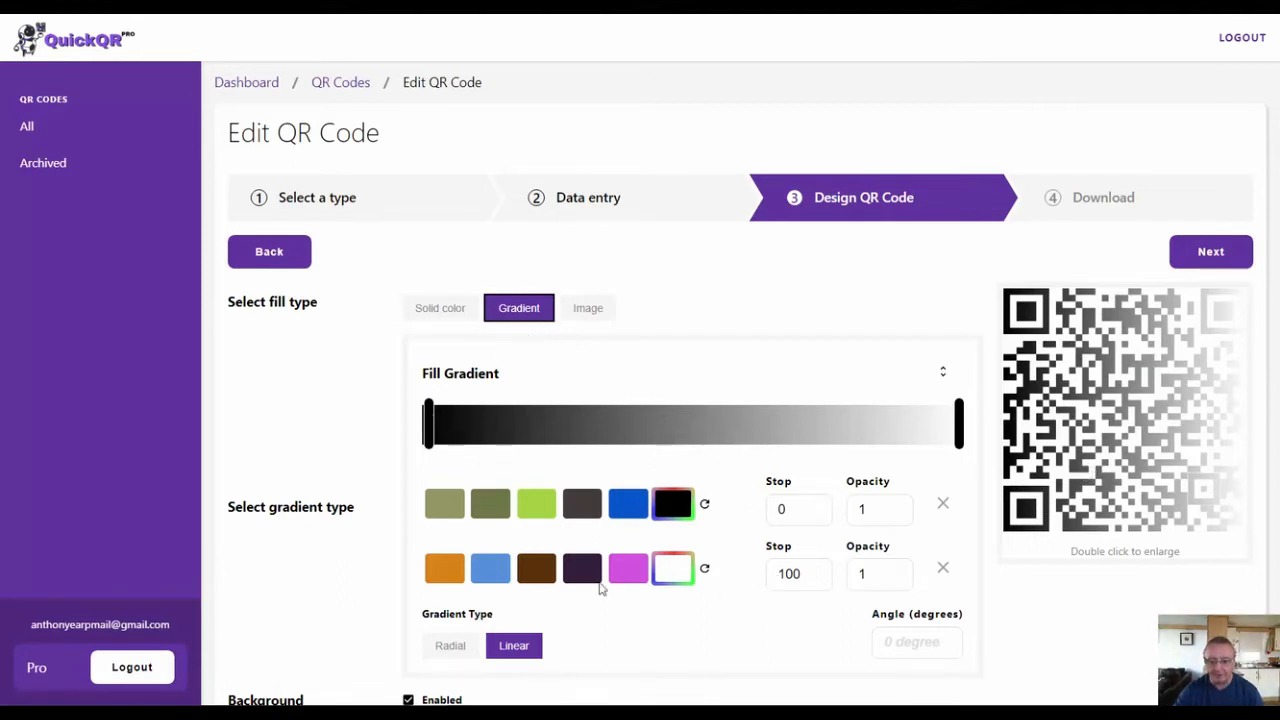
pyautogui.scroll(-3, 653, 597)
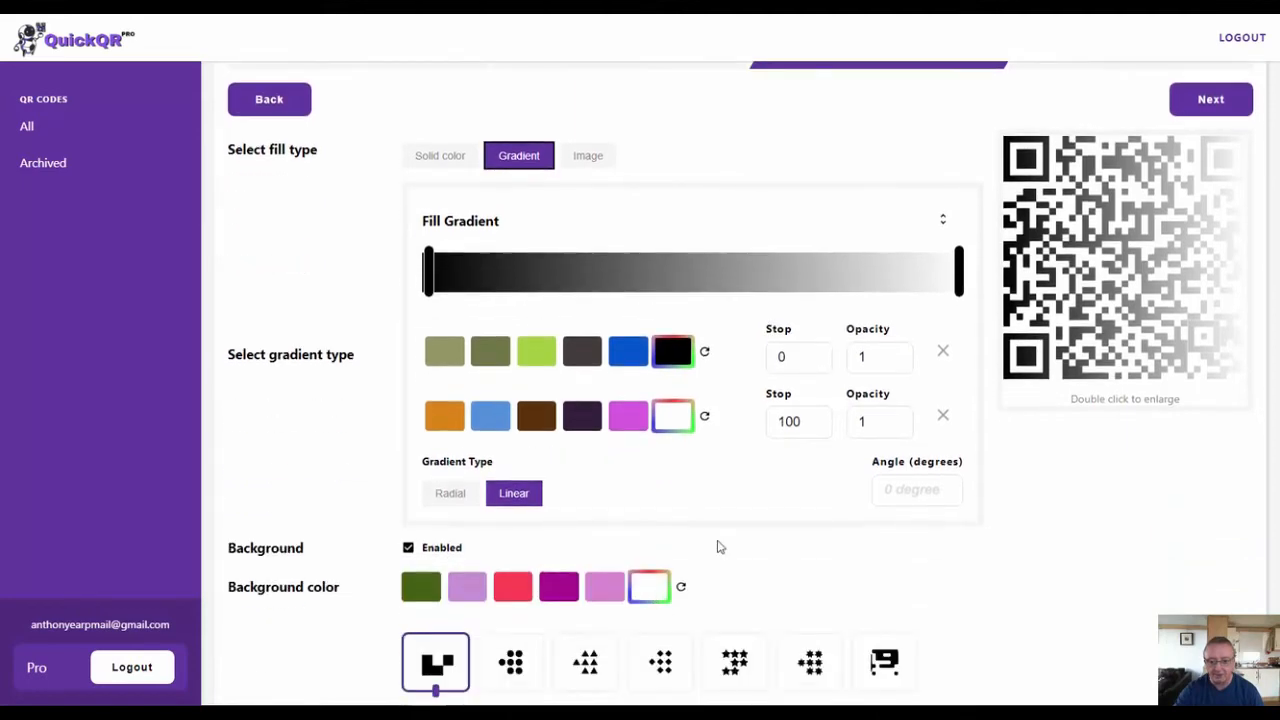
pyautogui.scroll(3, 632, 452)
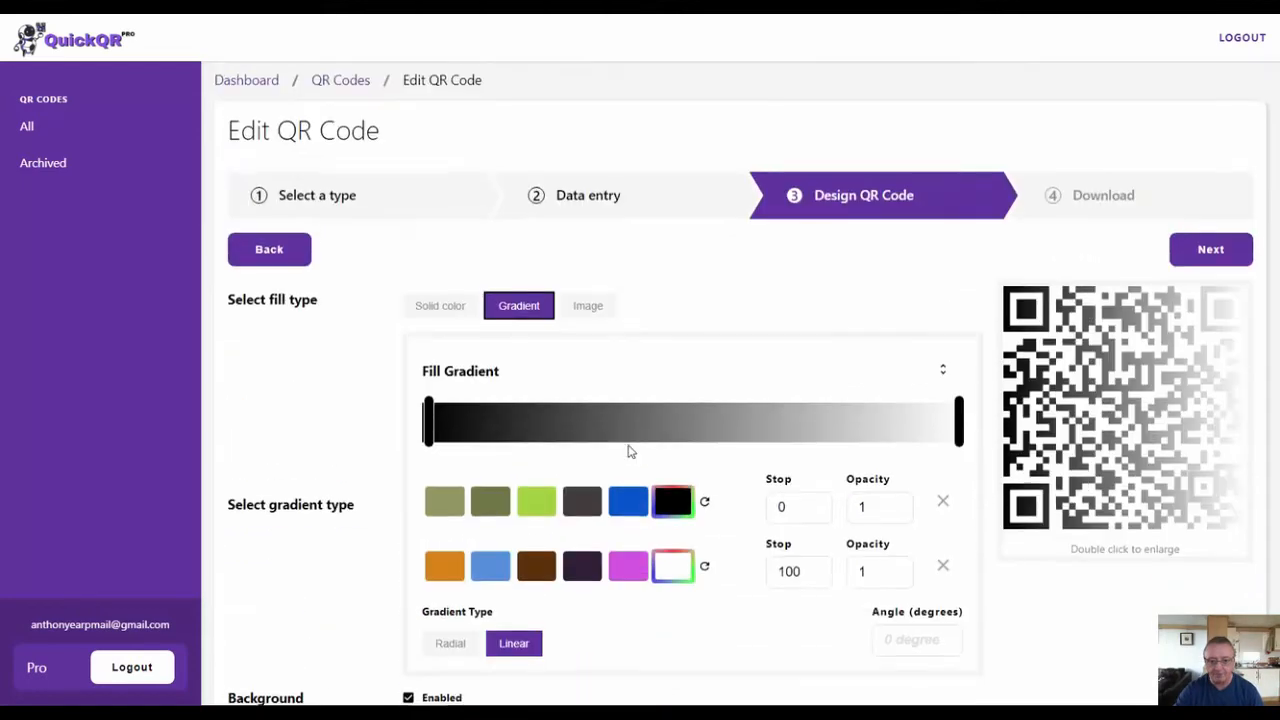
# - Switch the fill type to Solid color and regenerate the suggested fill color swatches four times
pyautogui.click(436, 316)
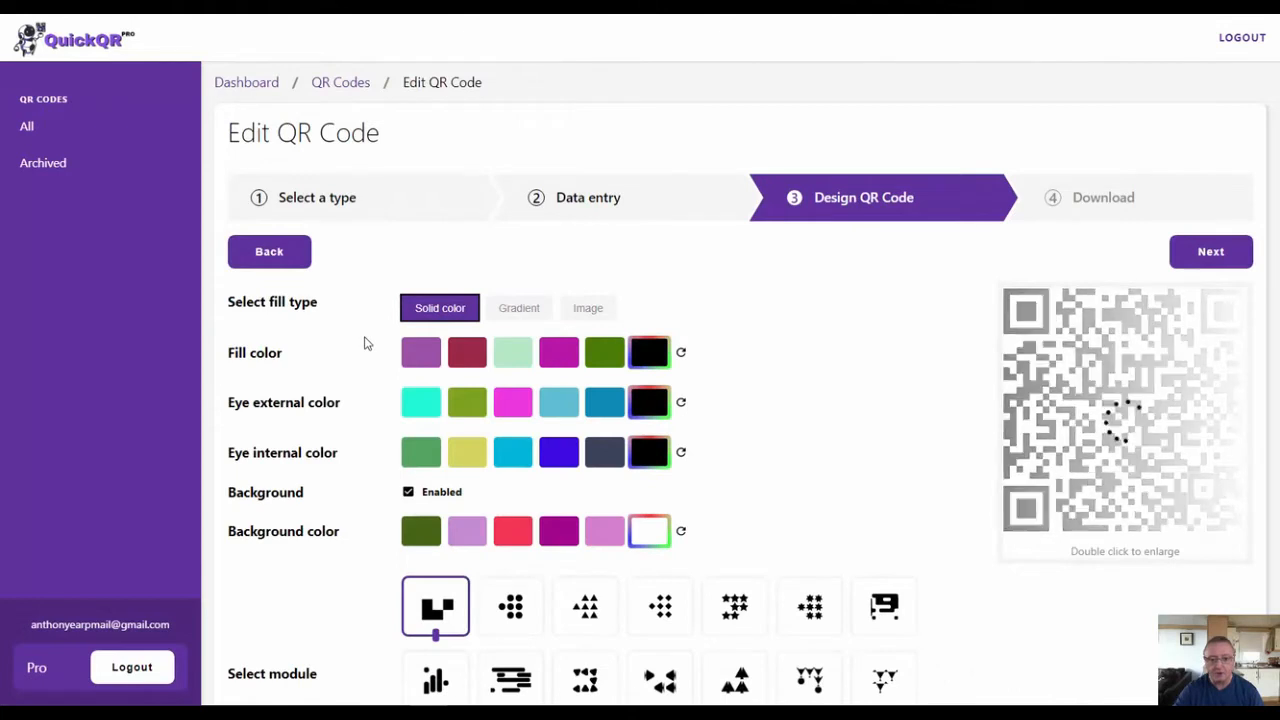
pyautogui.click(681, 355)
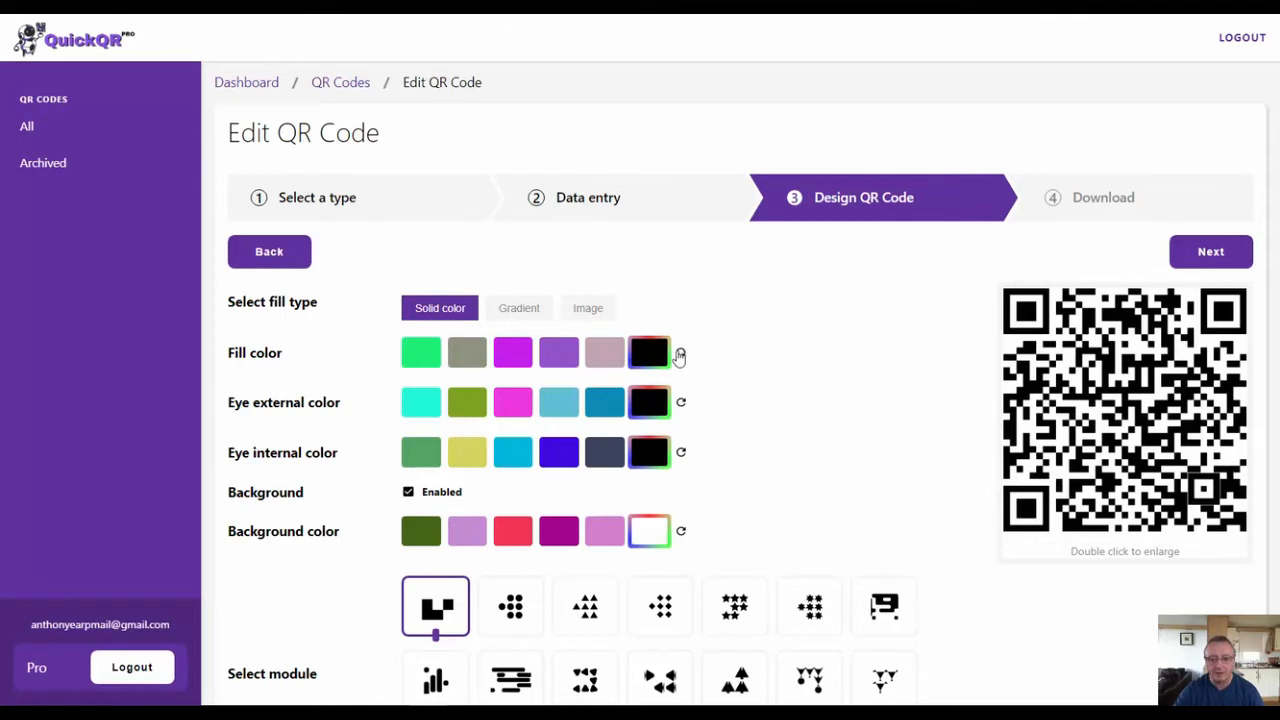
pyautogui.click(680, 353)
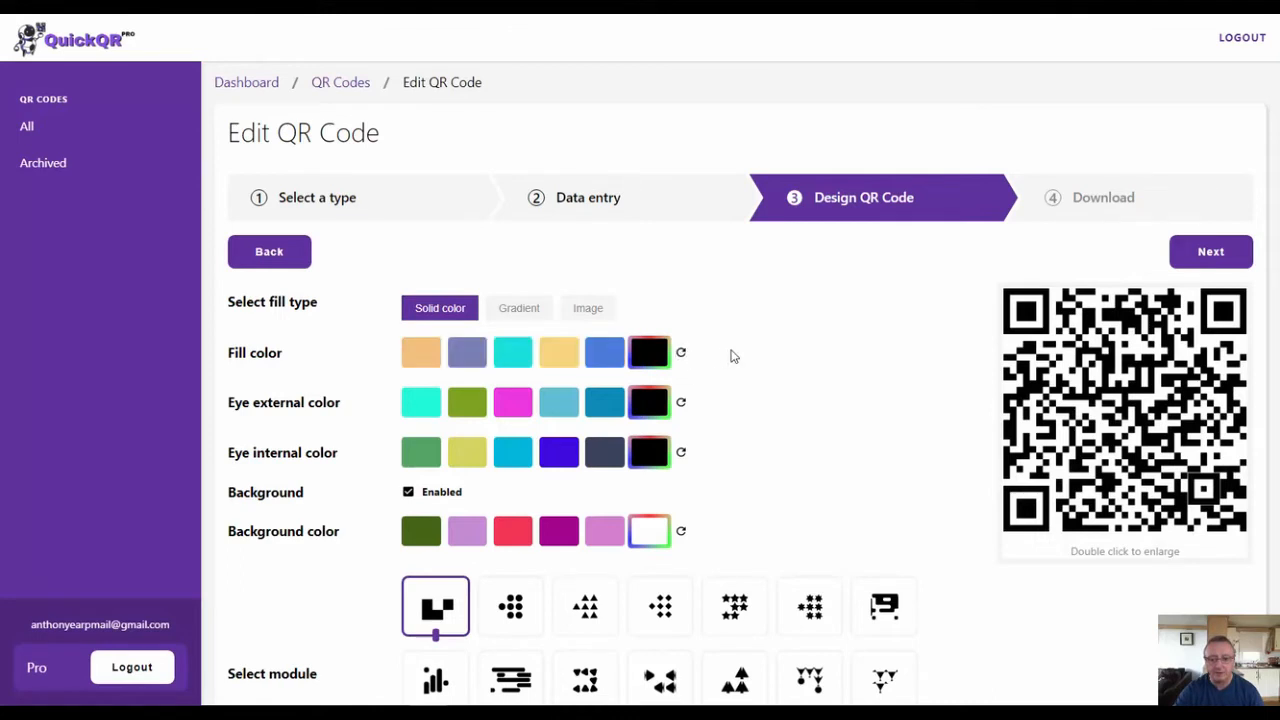
pyautogui.click(680, 353)
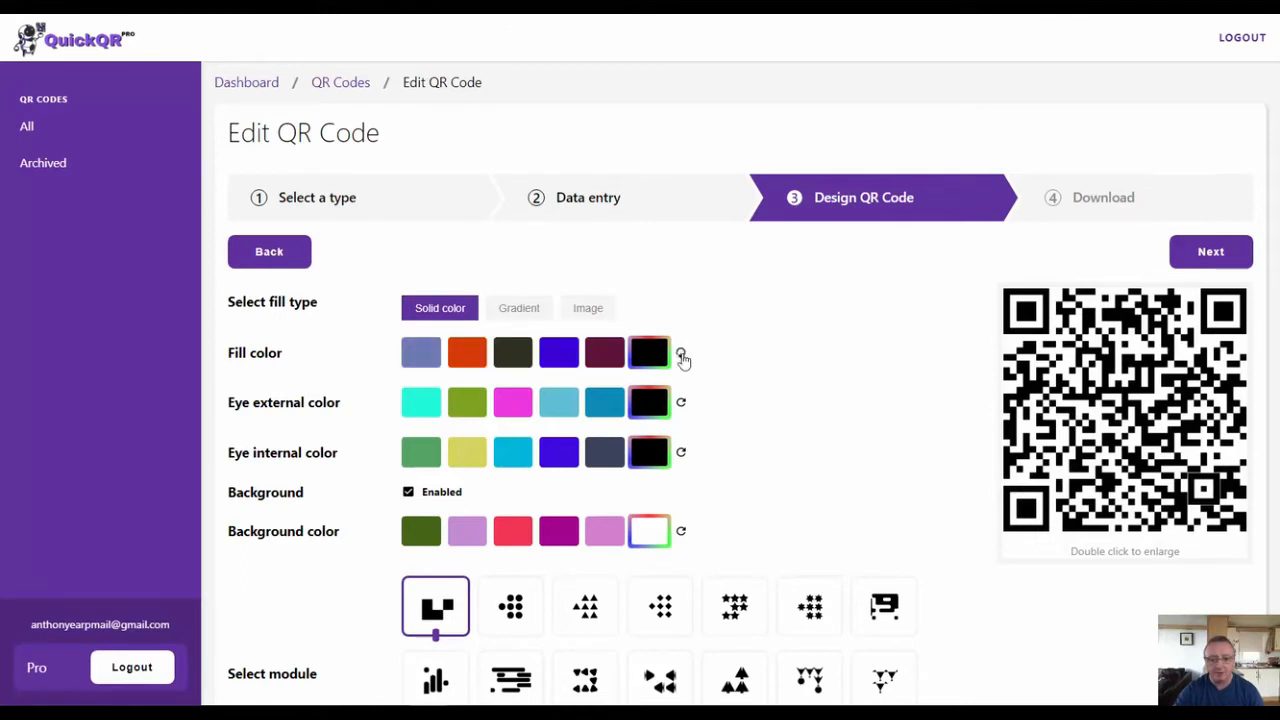
pyautogui.click(681, 354)
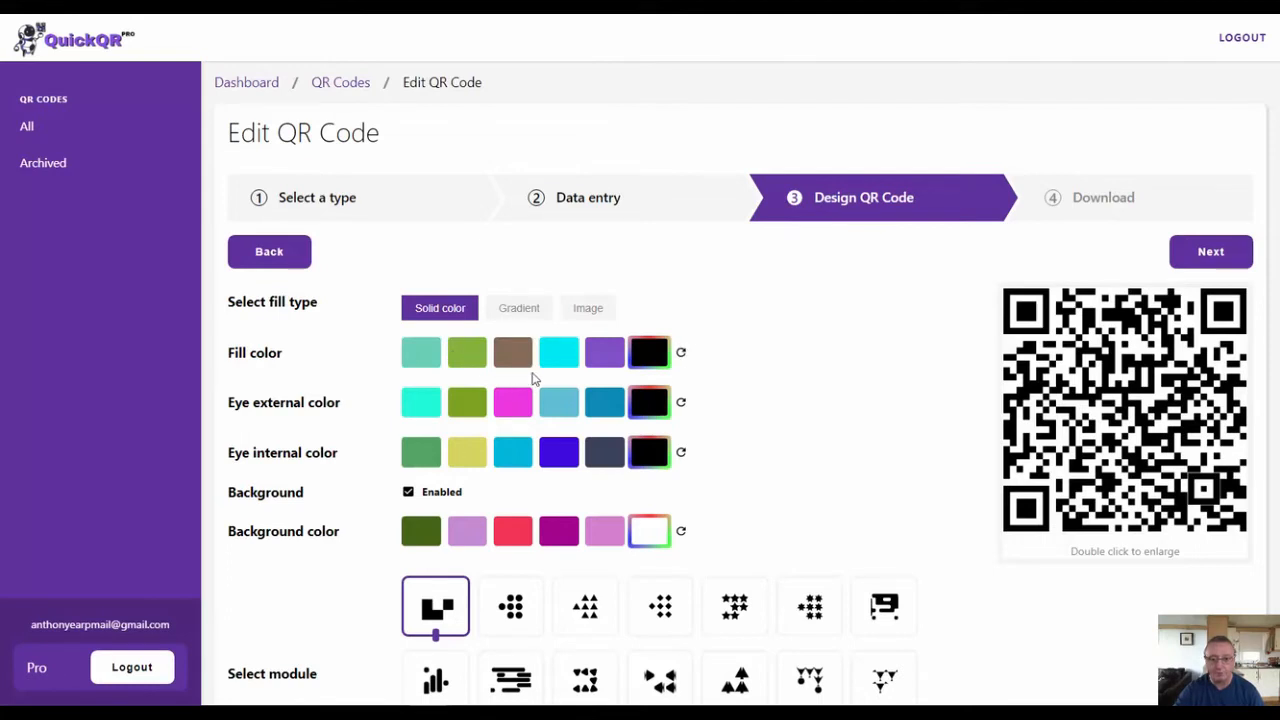
# - Set a custom fill color of pure red, RGB 255, 0, 0, and apply it to the QR code
pyautogui.click(646, 356)
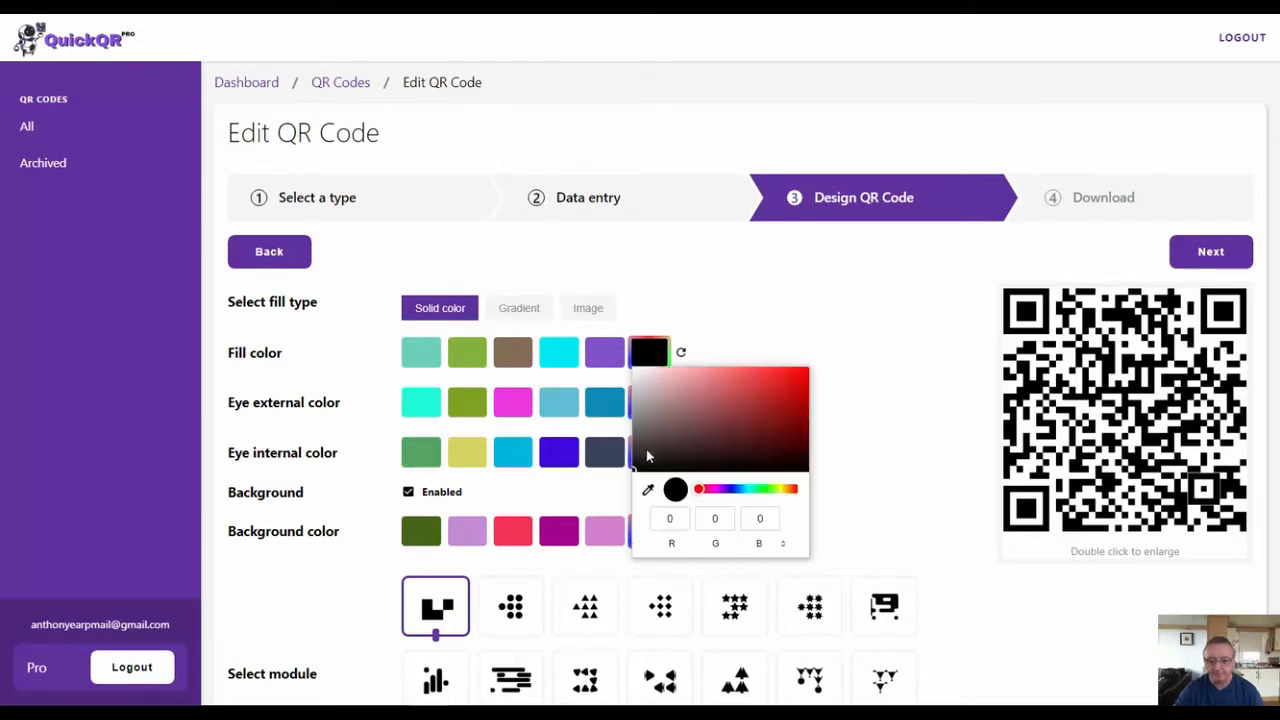
pyautogui.moveTo(640, 466); pyautogui.dragTo(764, 416)
pyautogui.moveTo(826, 368); pyautogui.dragTo(840, 340)
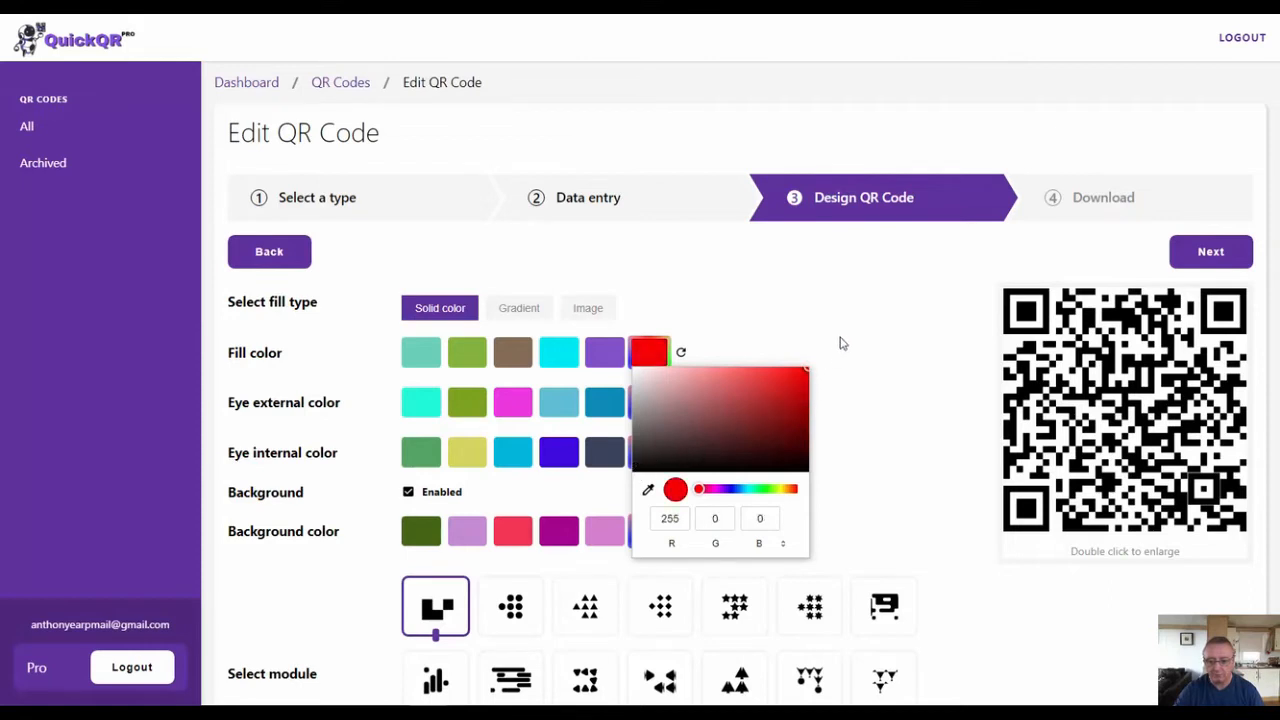
pyautogui.click(840, 340)
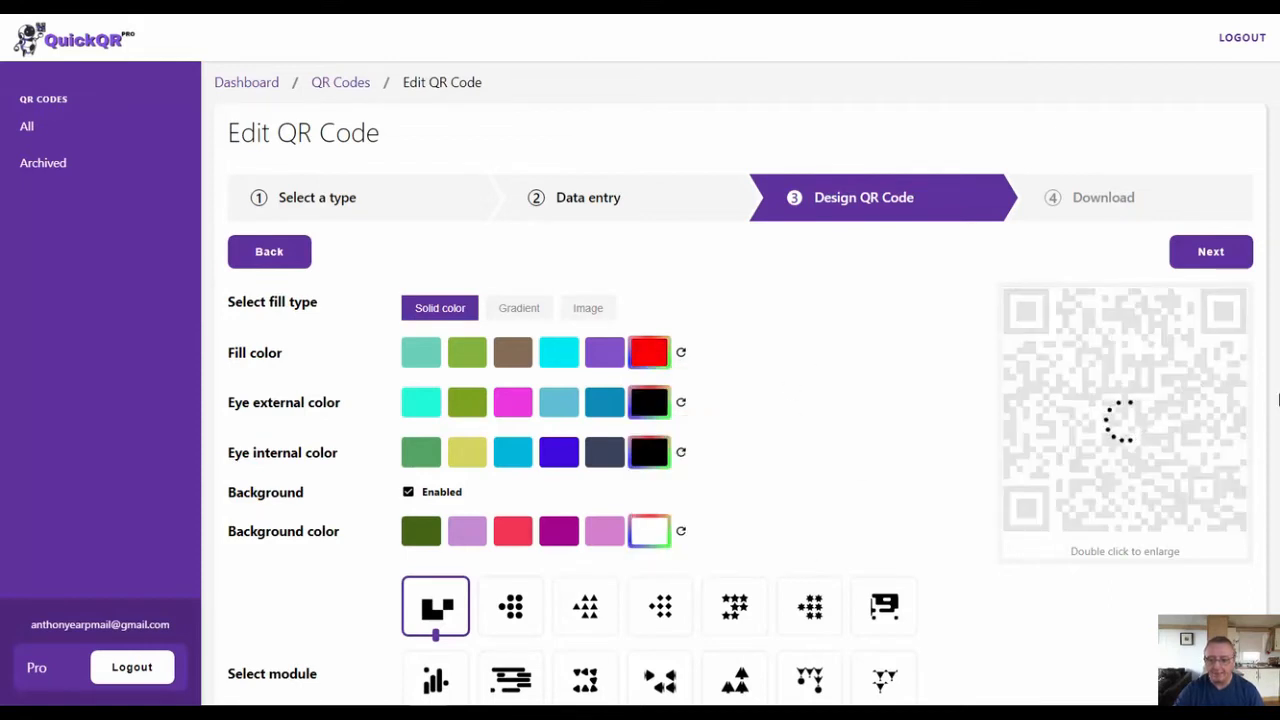
# - Set the custom fill color back to black, RGB 0, 0, 0, and apply it
pyautogui.scroll(-1, 732, 430)
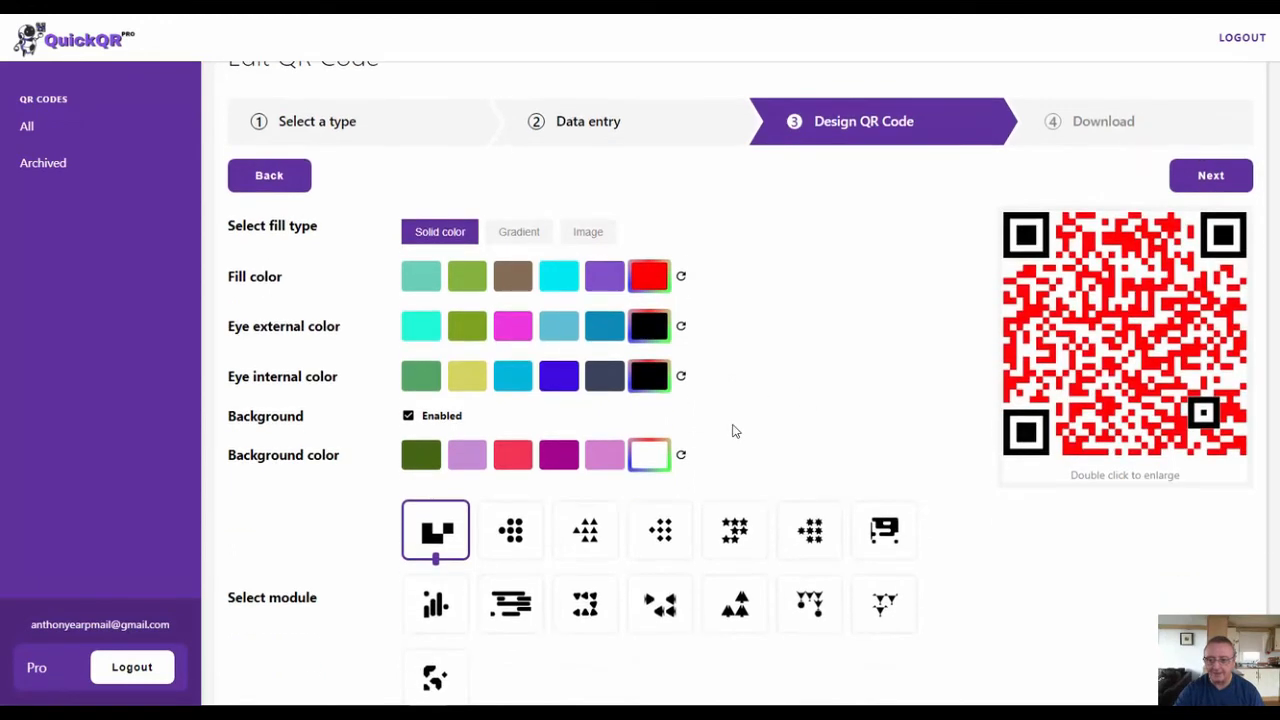
pyautogui.click(650, 282)
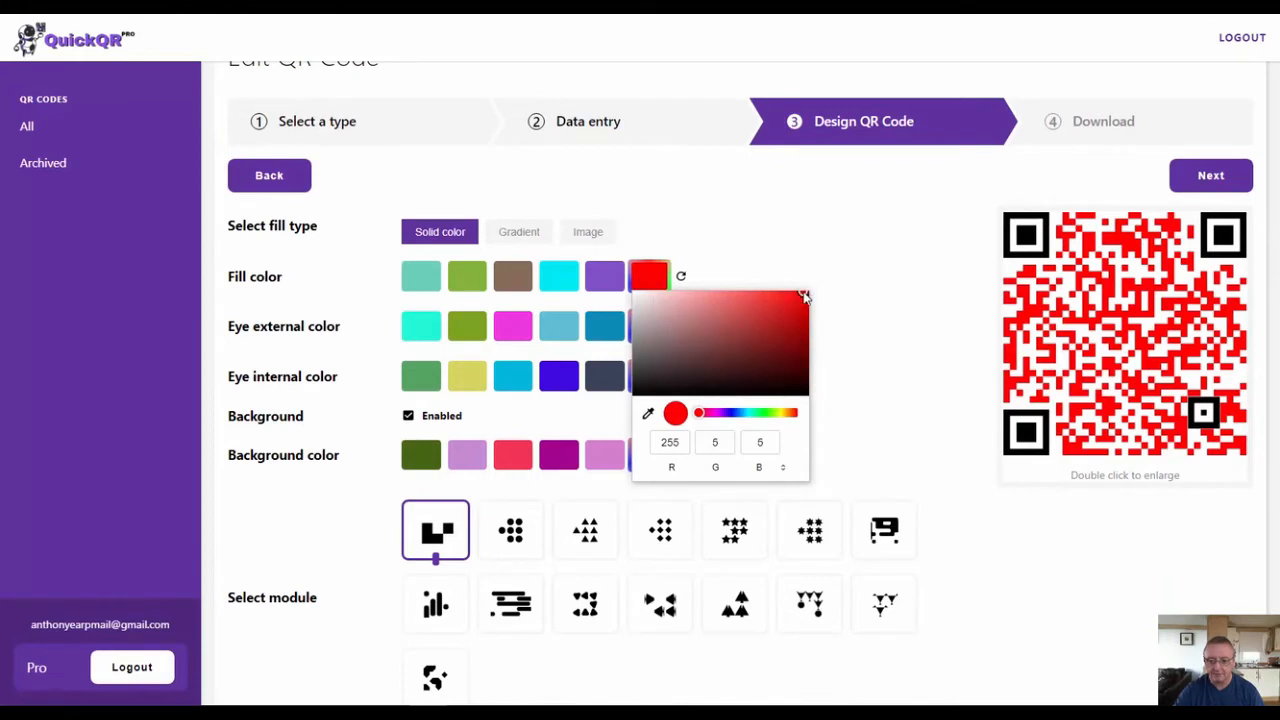
pyautogui.moveTo(804, 296); pyautogui.dragTo(622, 404)
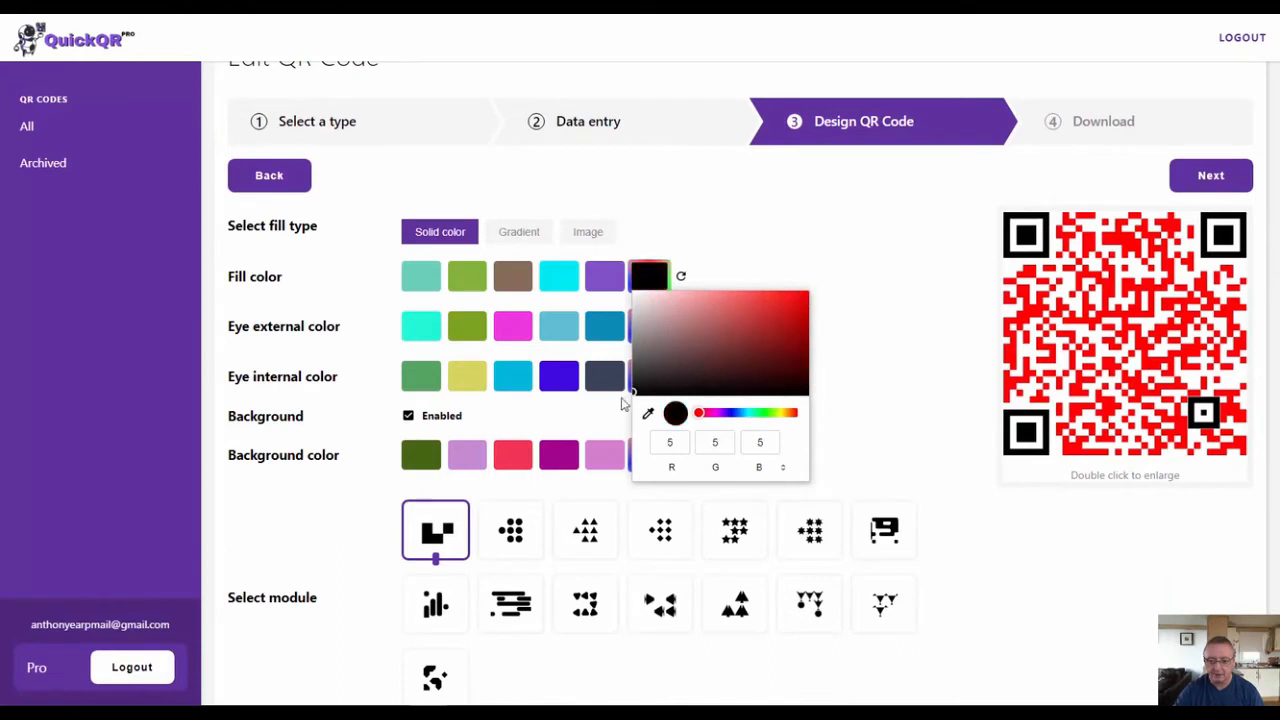
pyautogui.click(865, 282)
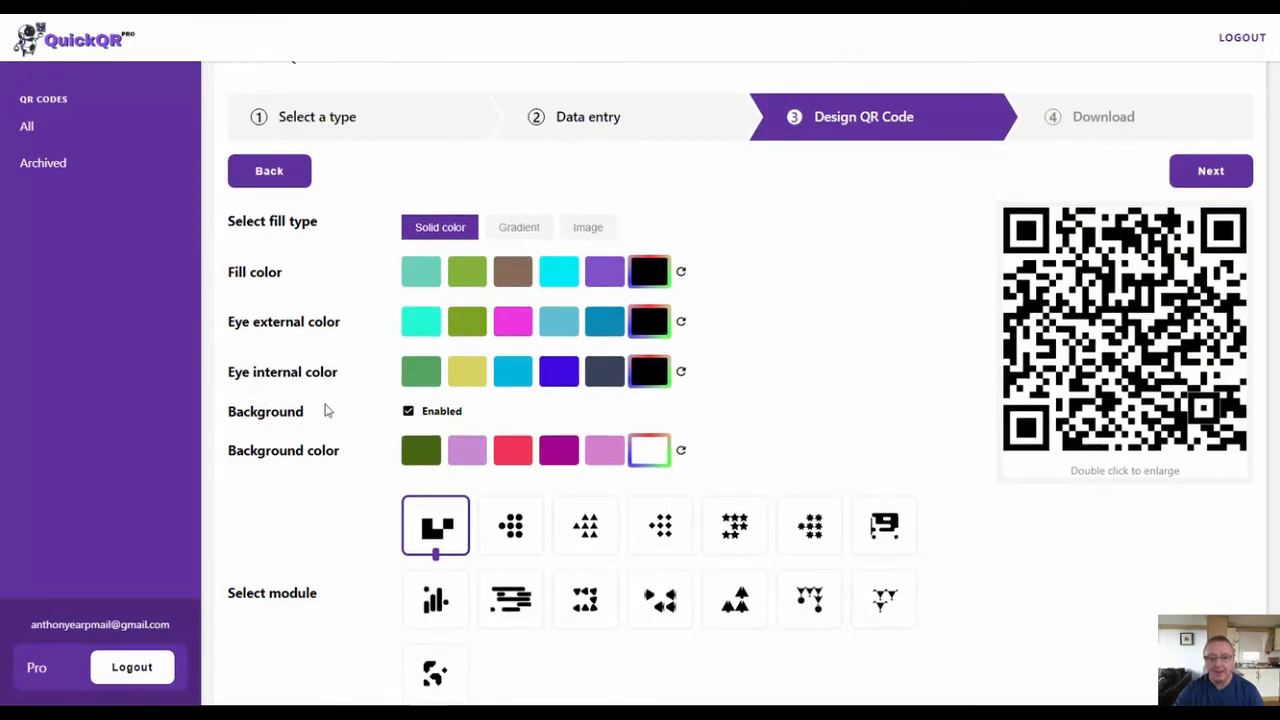
# - Disable the QR code's background and enable it again
pyautogui.scroll(-2, 323, 408)
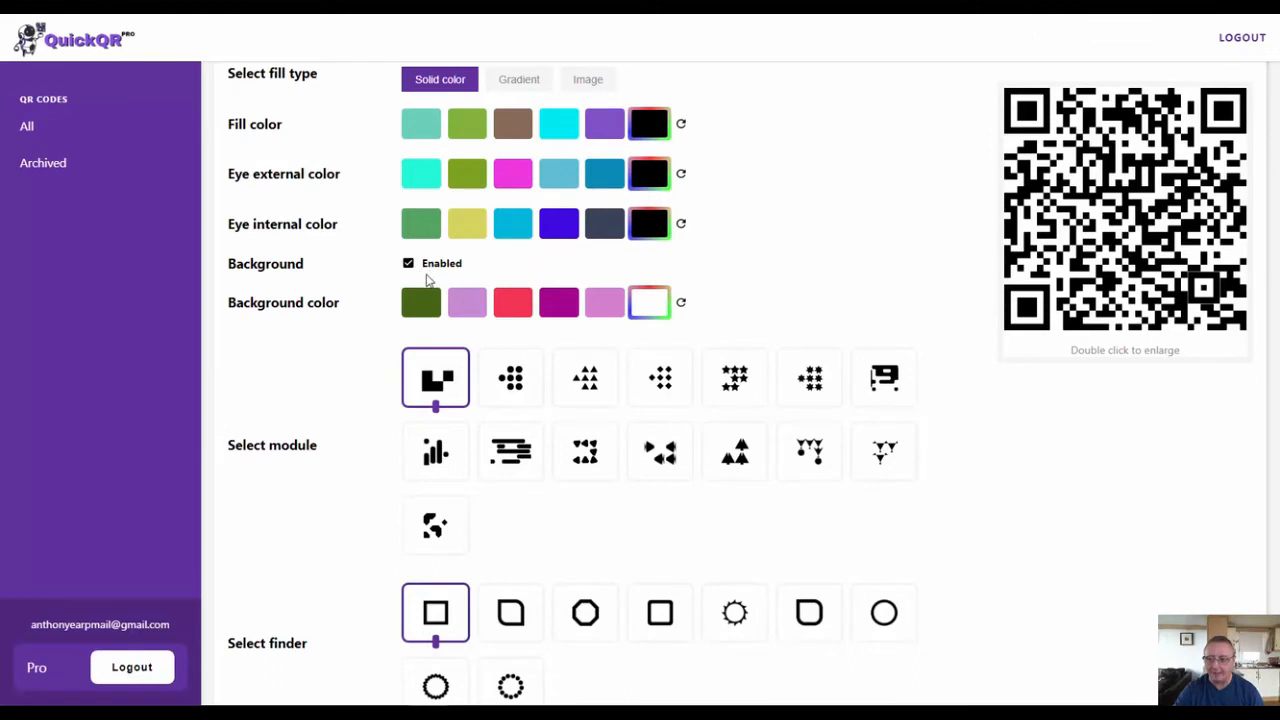
pyautogui.click(409, 270)
pyautogui.click(408, 264)
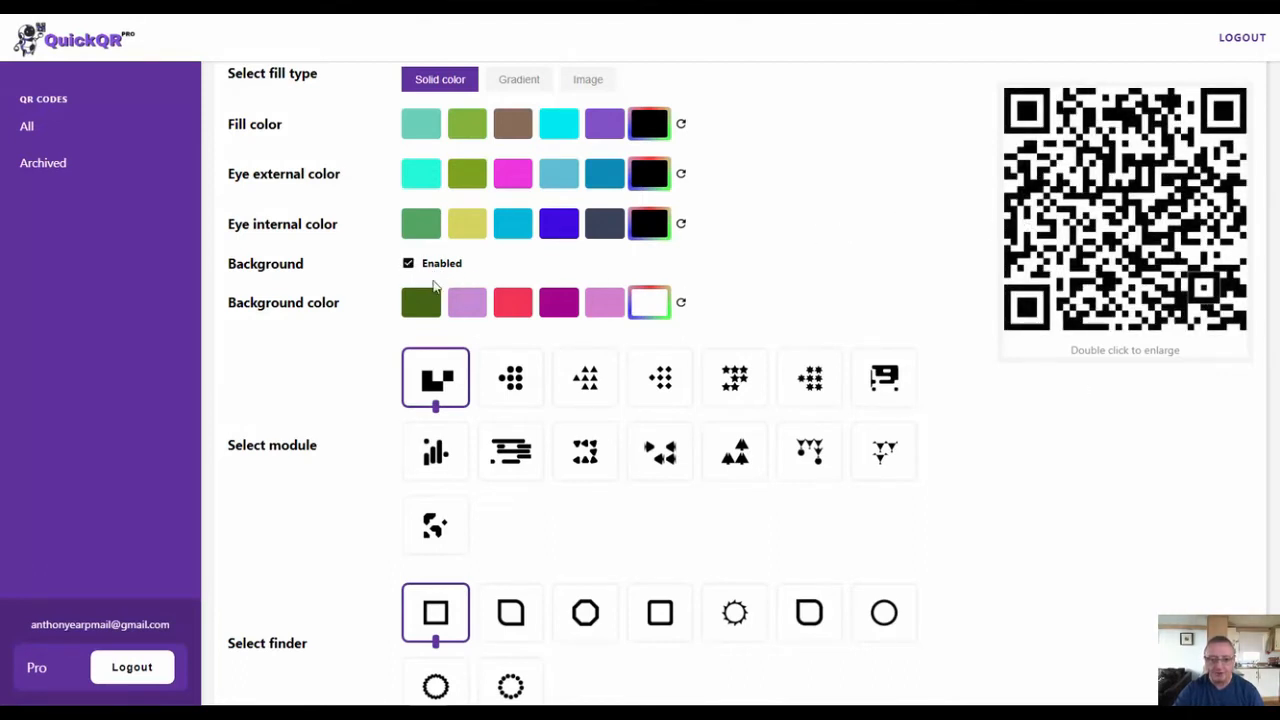
# - Set a custom background color of pure red, RGB 255, 0, 0, and apply it to the QR code
pyautogui.click(648, 308)
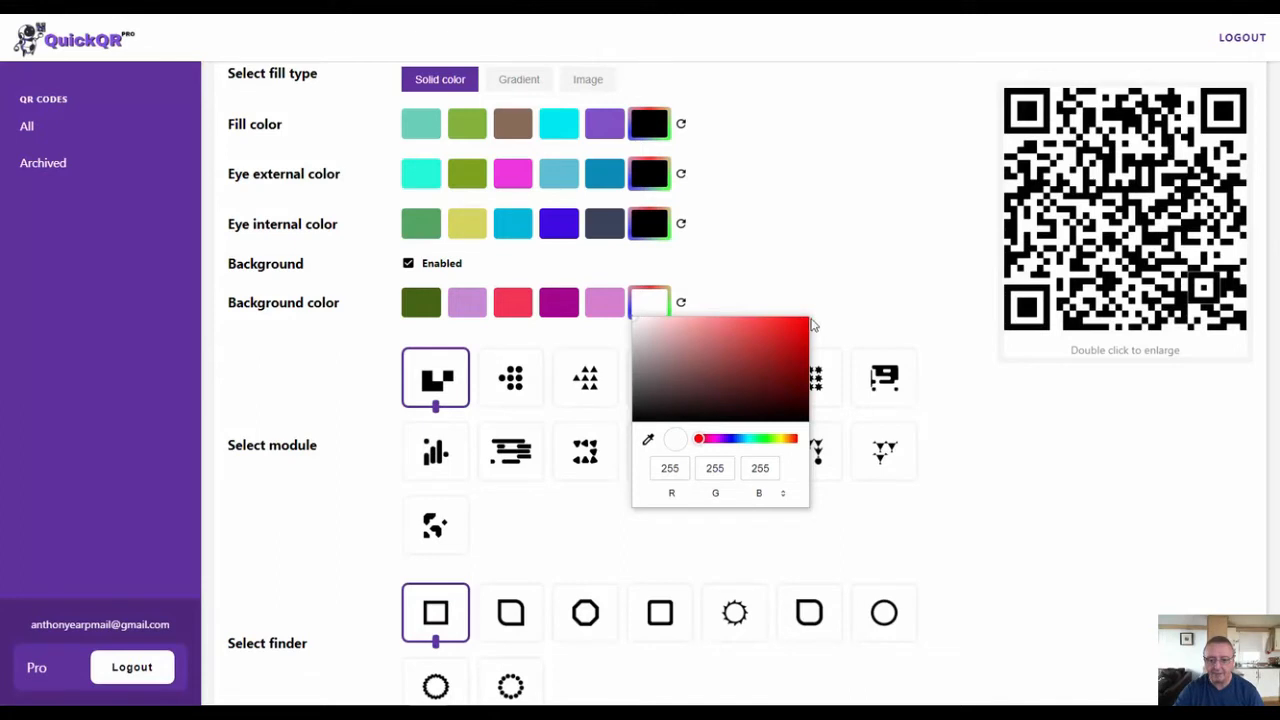
pyautogui.moveTo(797, 330); pyautogui.dragTo(808, 312)
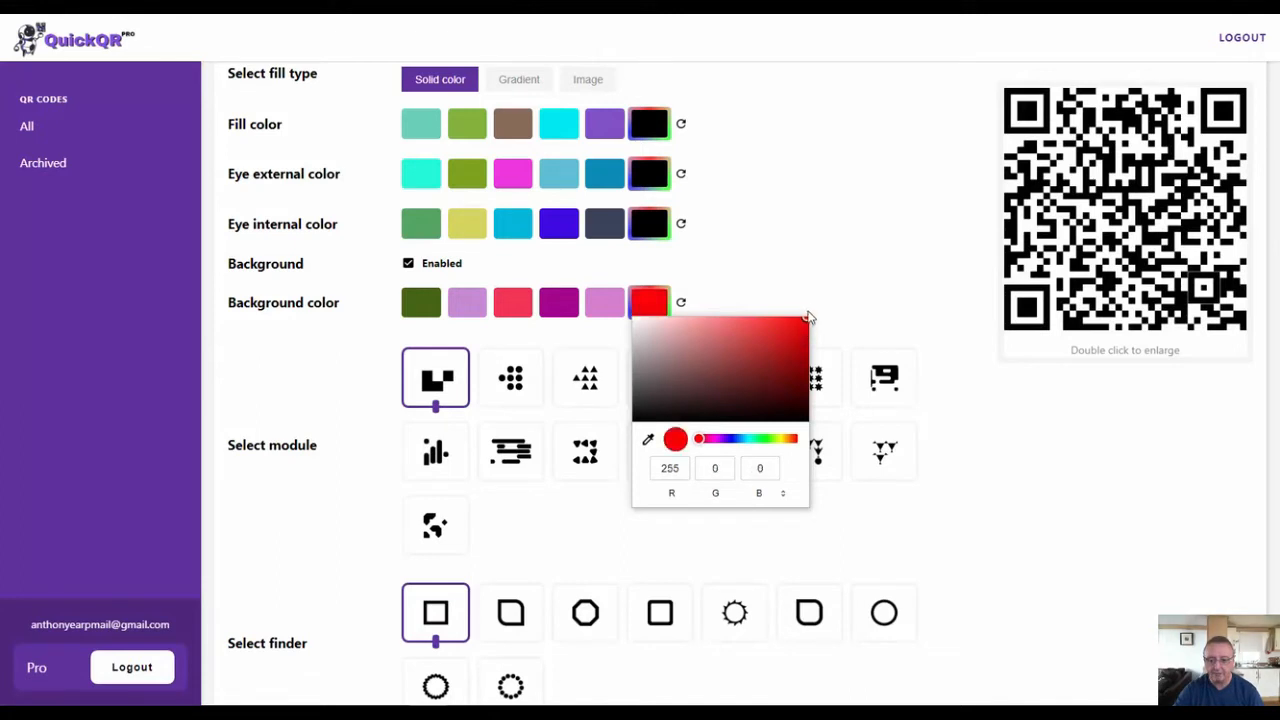
pyautogui.click(866, 308)
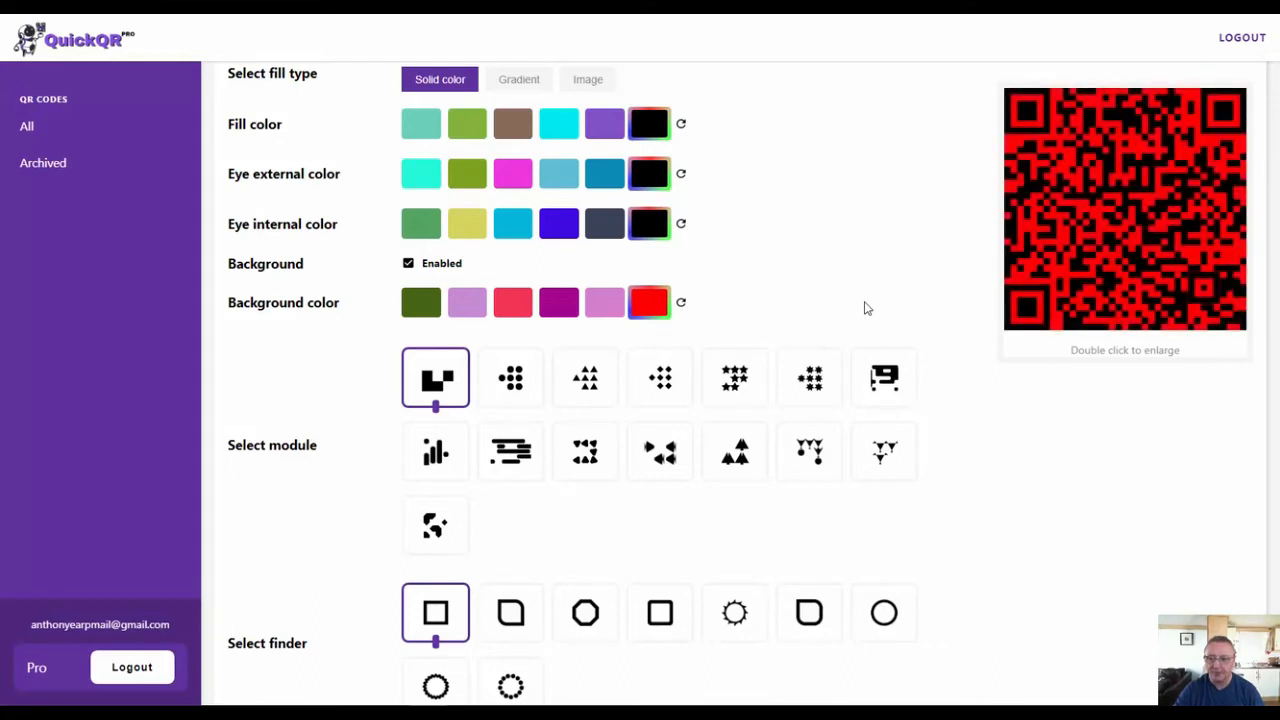
# - Set the QR code's custom background color back to white and apply it
pyautogui.click(652, 304)
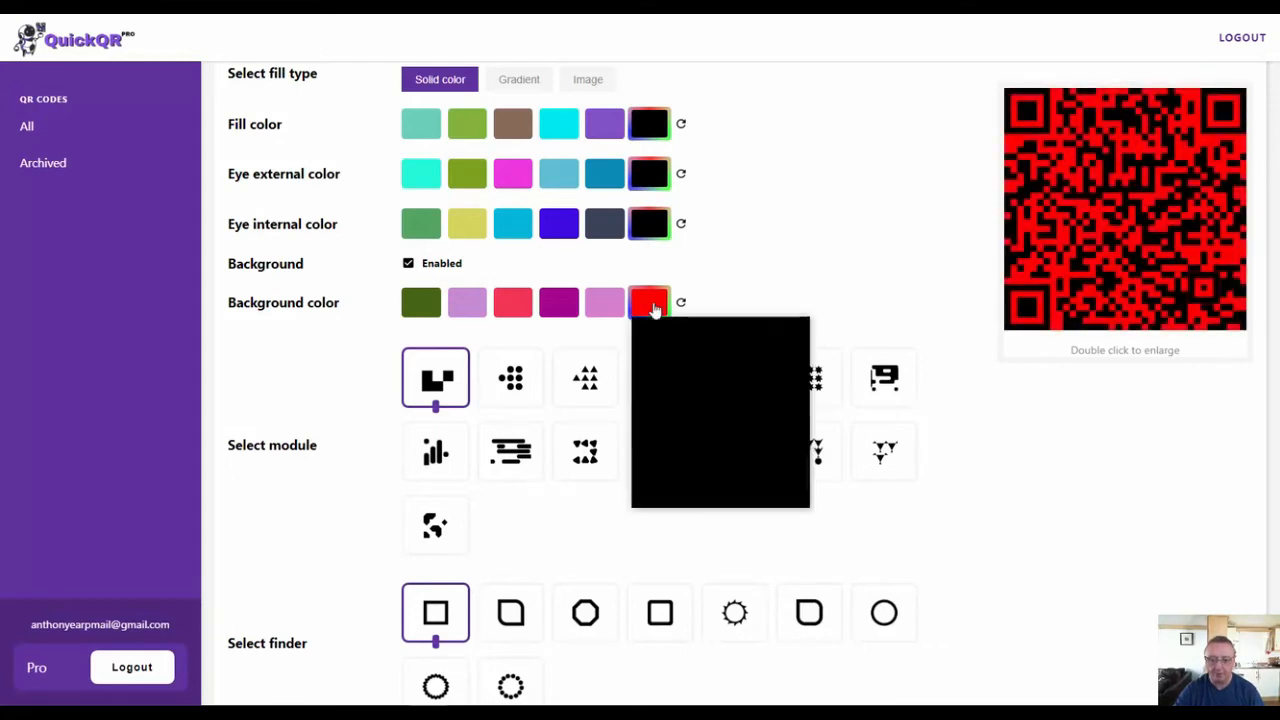
pyautogui.moveTo(785, 327); pyautogui.dragTo(598, 304)
pyautogui.click(850, 261)
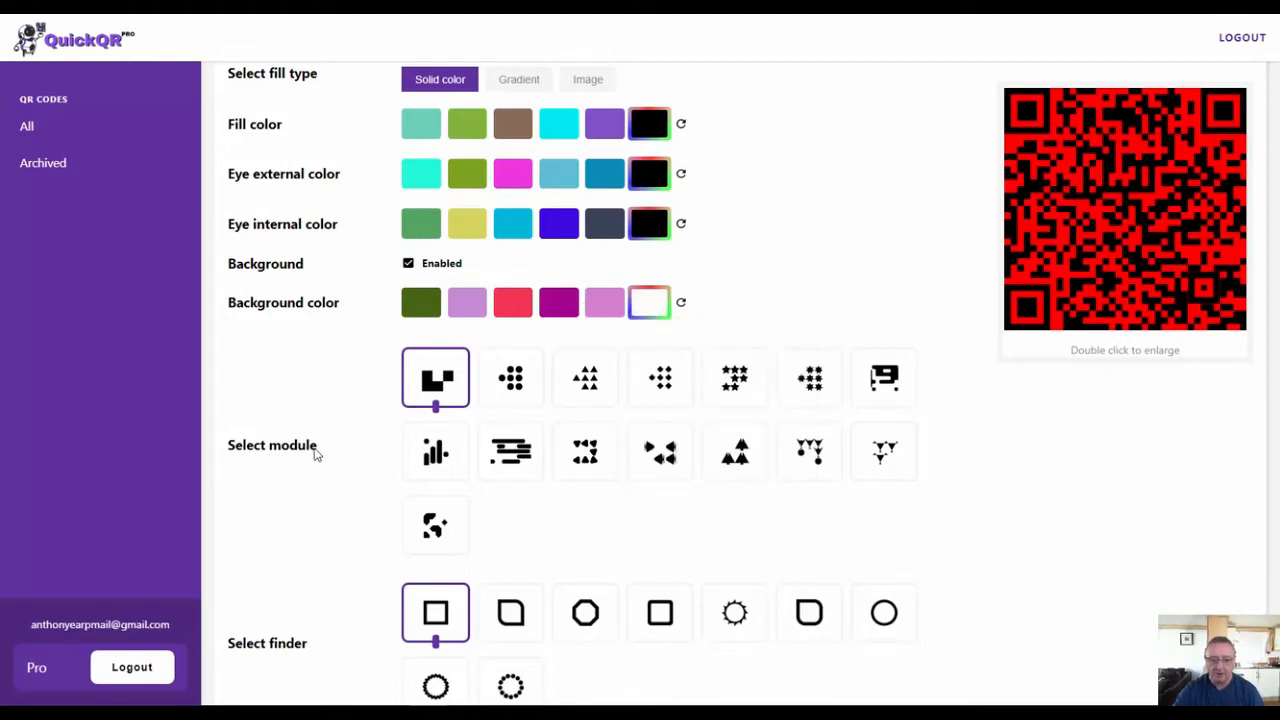
# - Look through the module, finder and shape options, try the shopping bag shape, and select the circle shape for the QR code
pyautogui.scroll(-3, 316, 454)
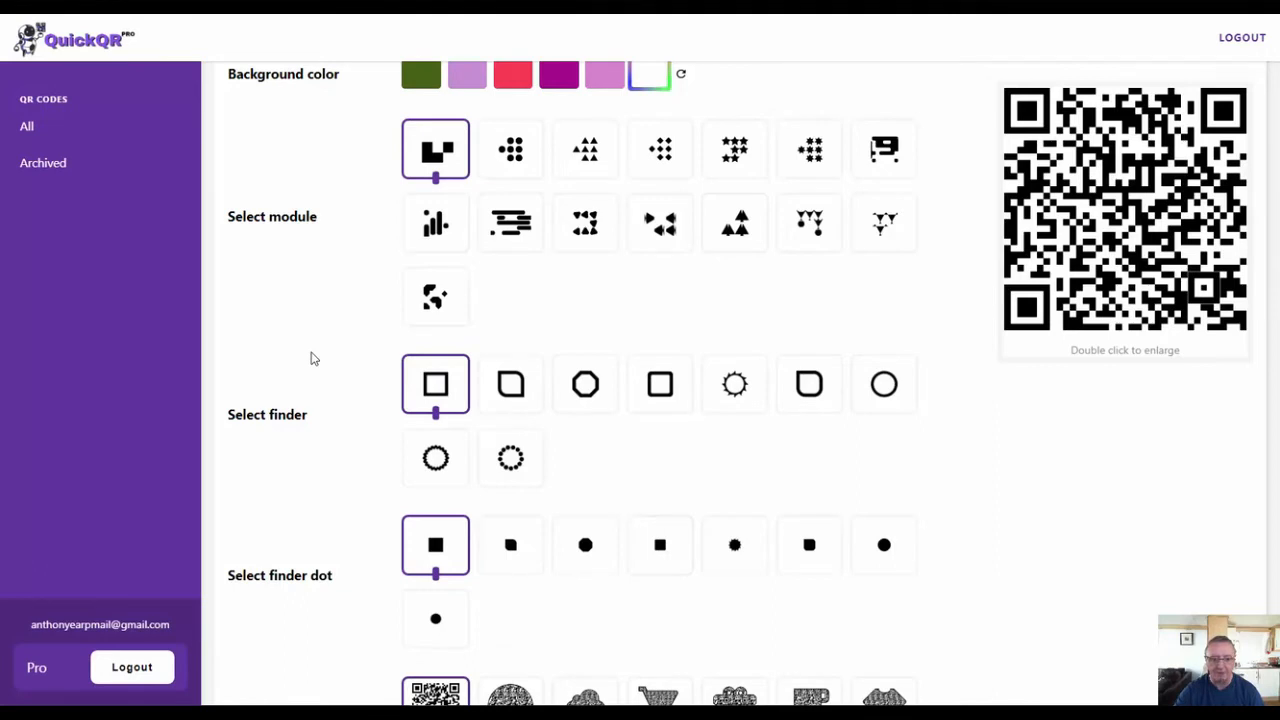
pyautogui.scroll(-5, 311, 358)
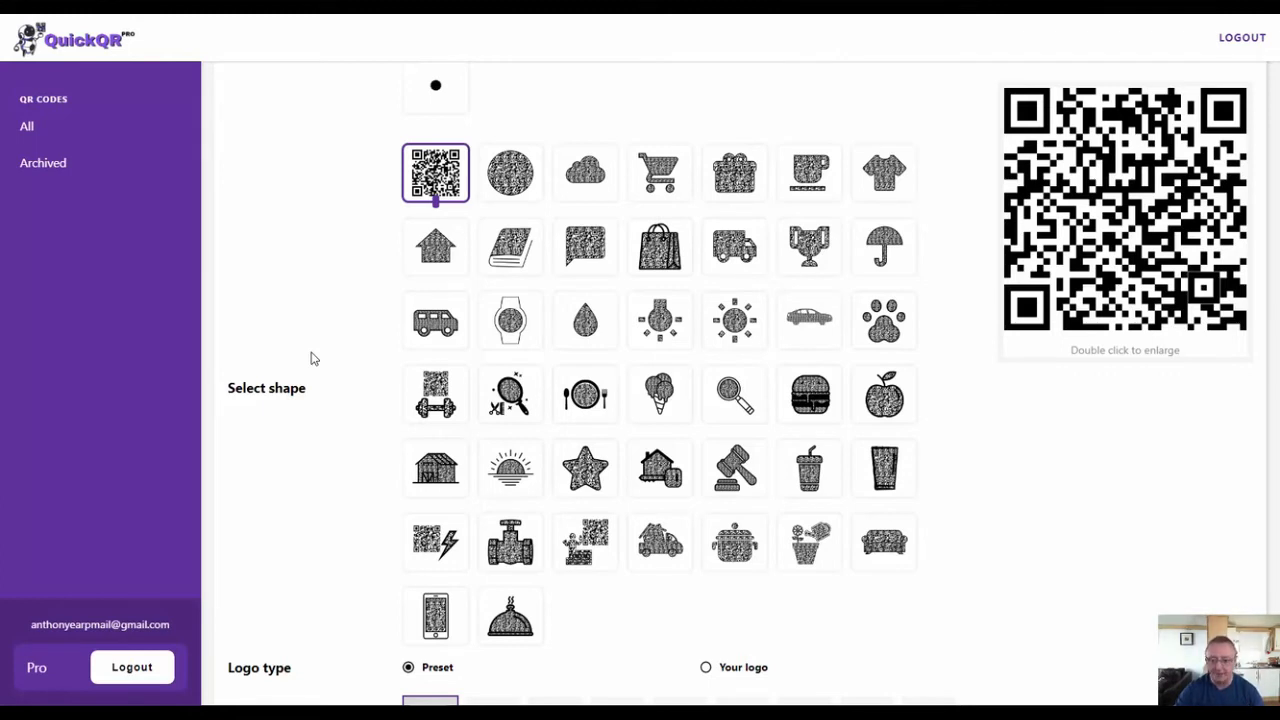
pyautogui.scroll(-1, 311, 358)
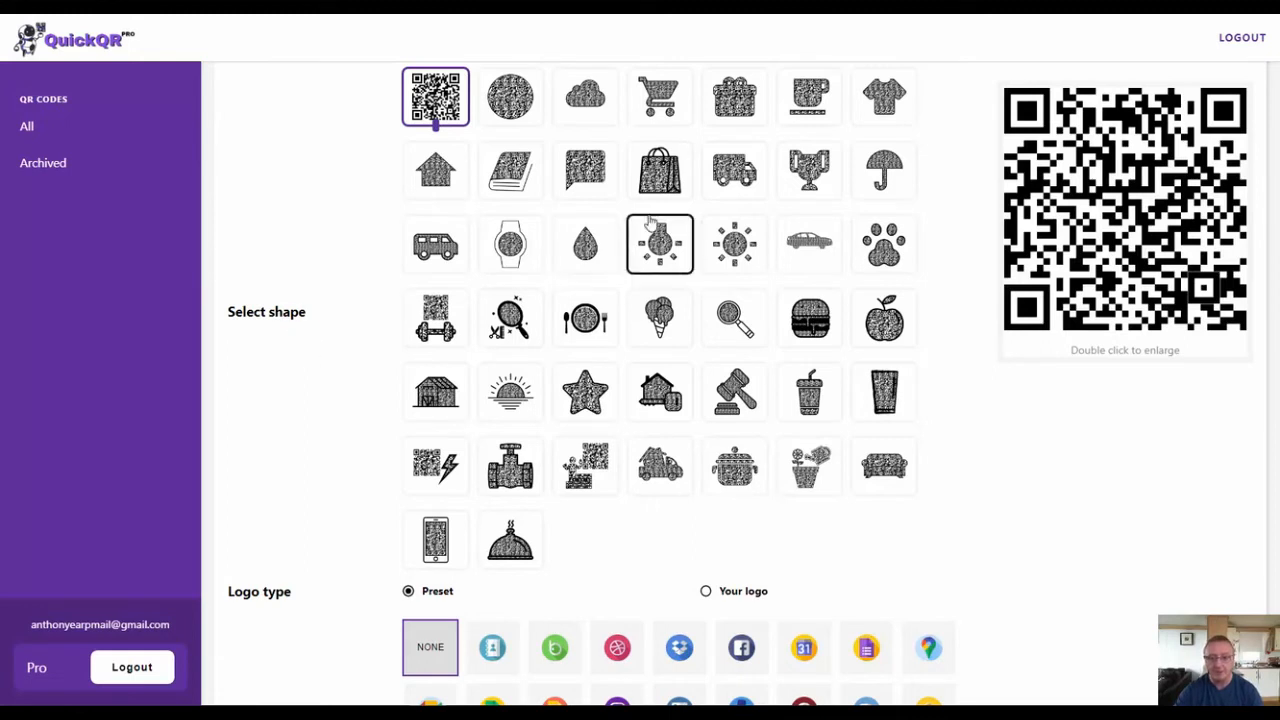
pyautogui.click(659, 170)
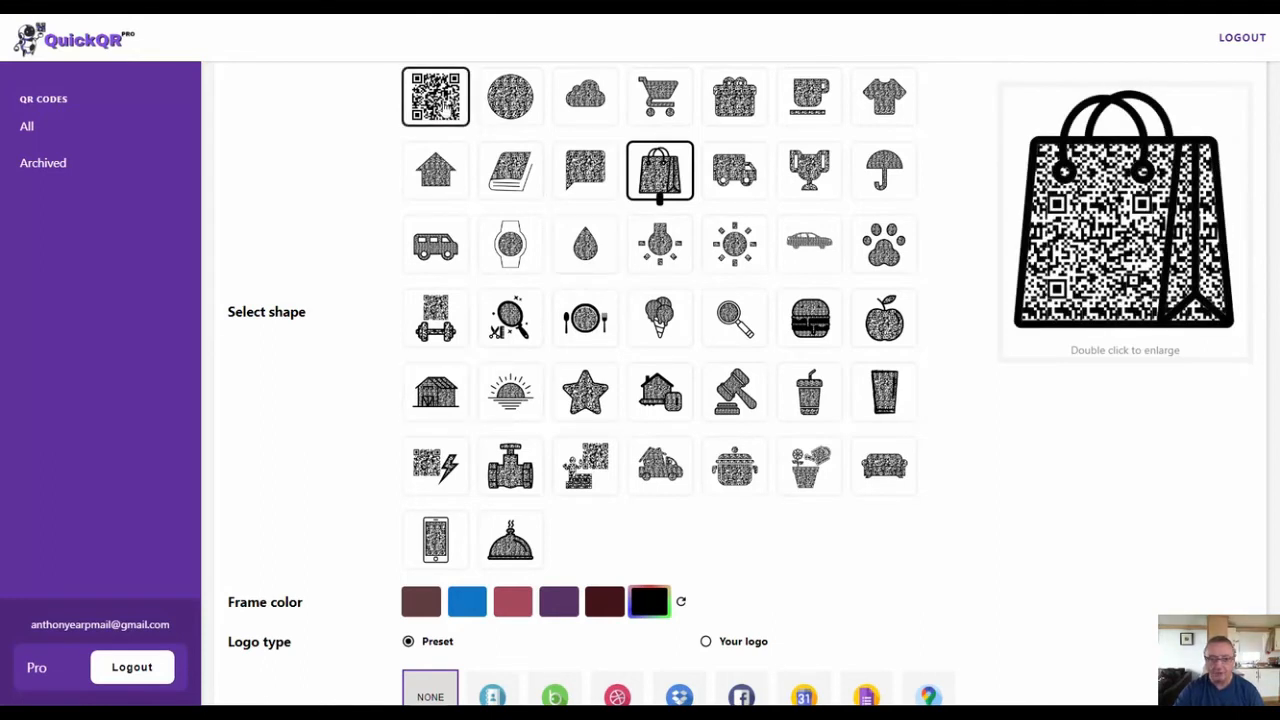
pyautogui.click(510, 97)
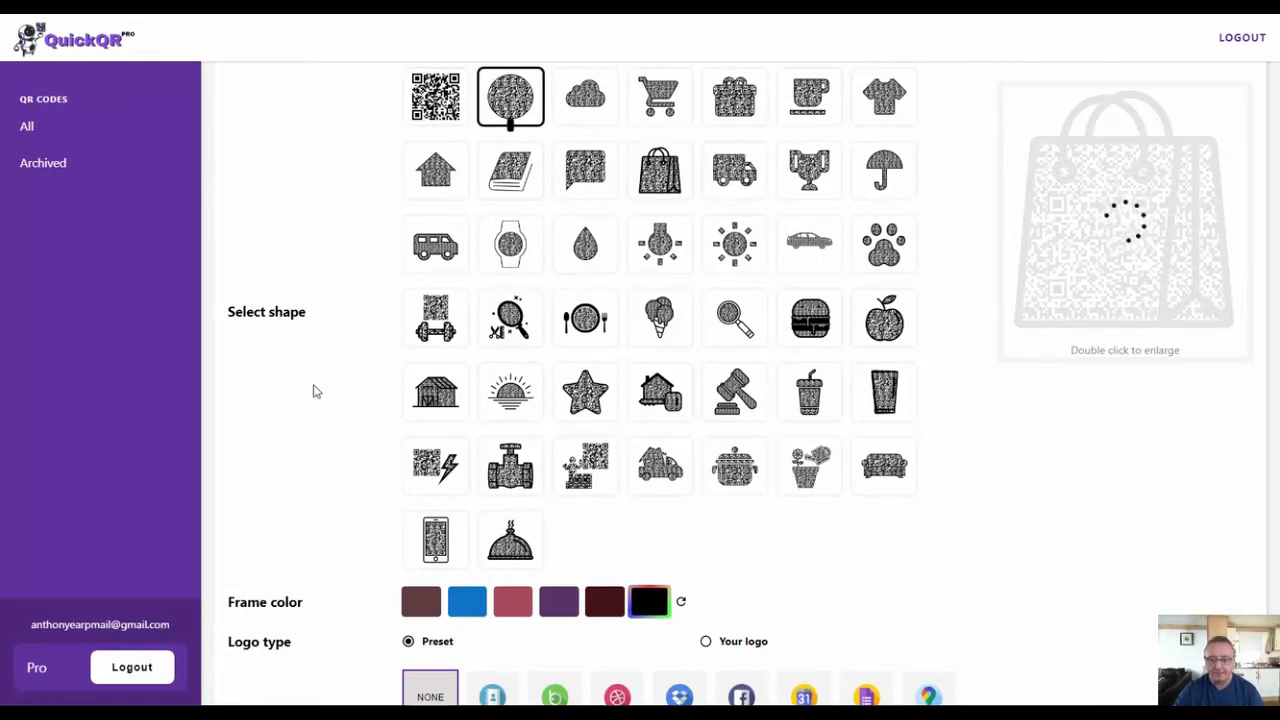
# - Regenerate the suggested frame color swatches three times
pyautogui.scroll(-4, 313, 391)
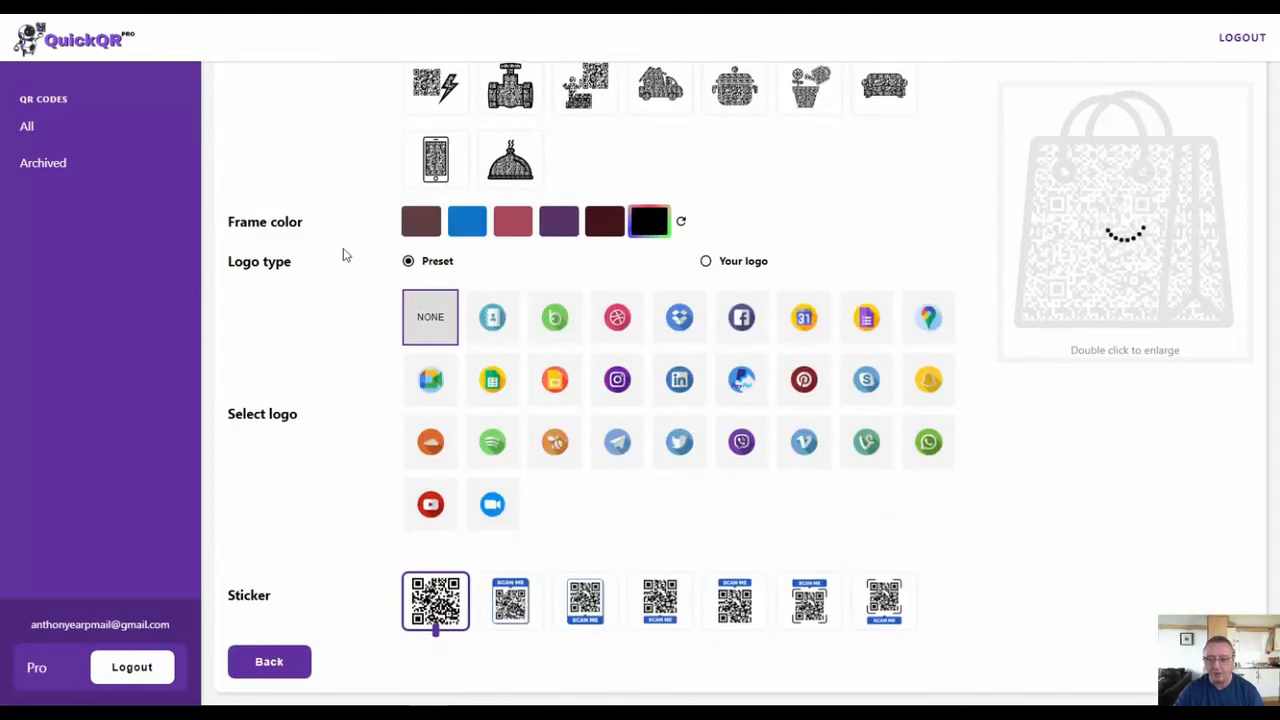
pyautogui.click(681, 223)
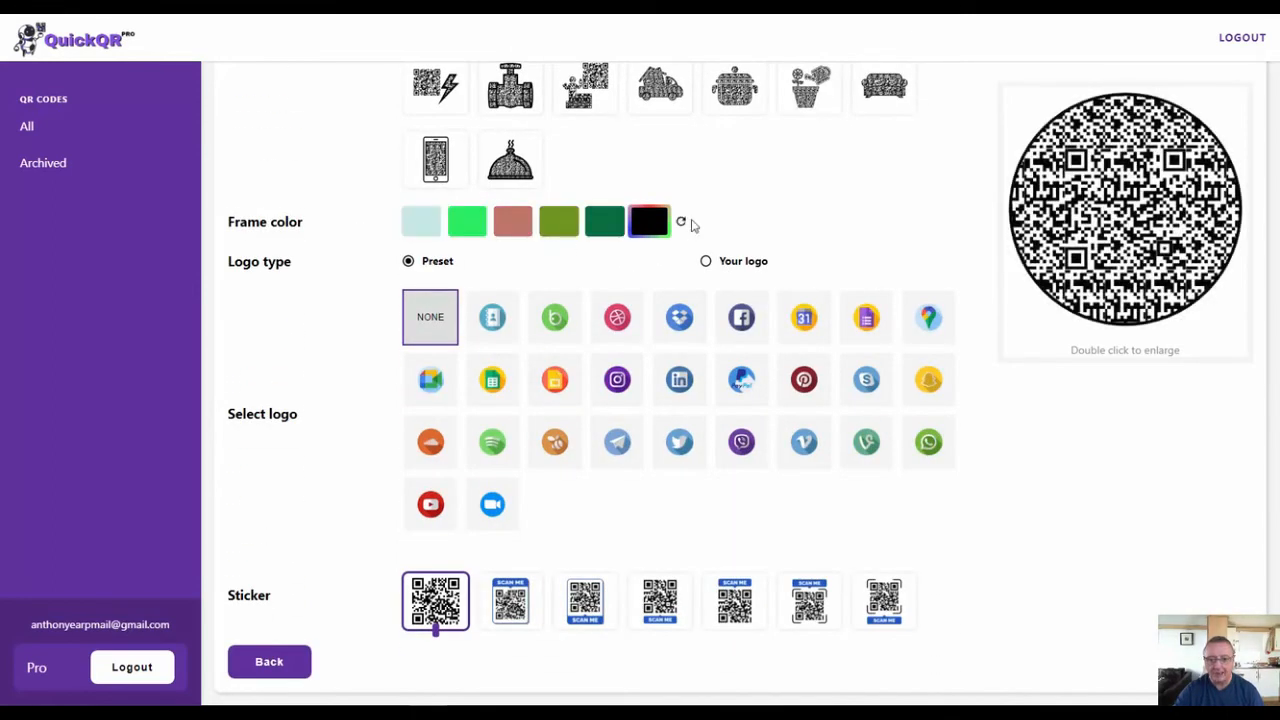
pyautogui.click(681, 222)
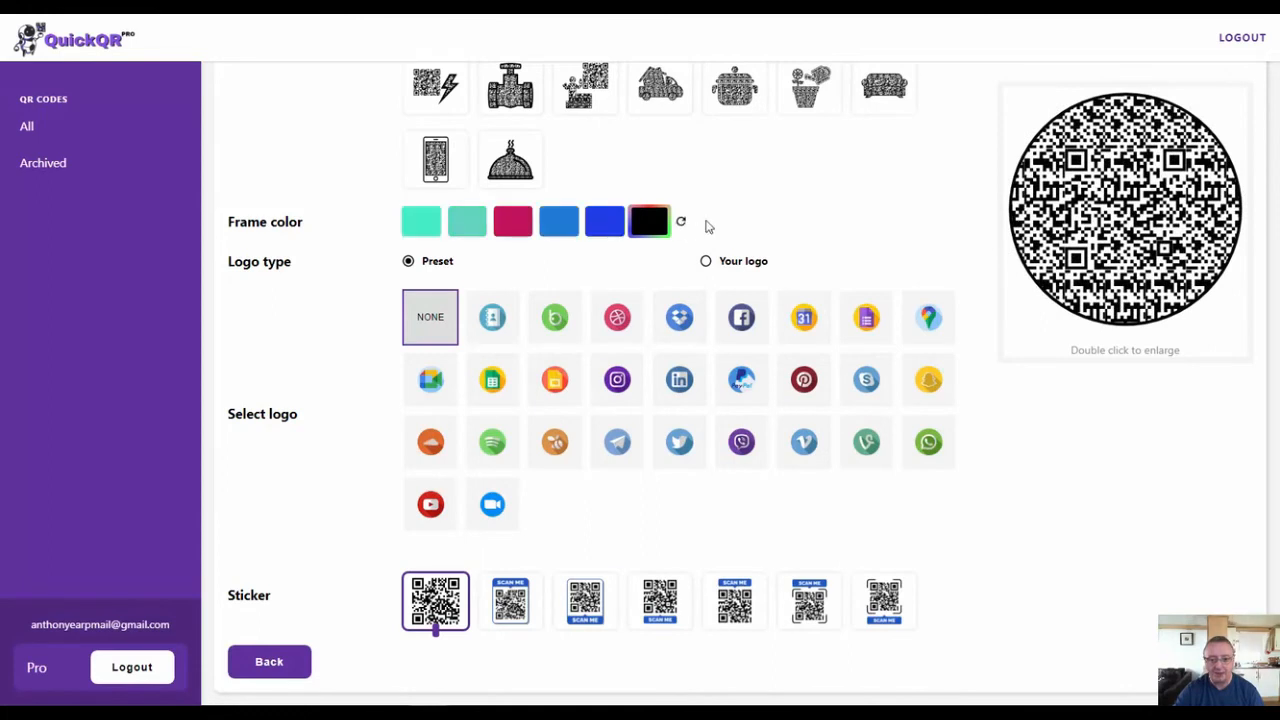
pyautogui.click(681, 222)
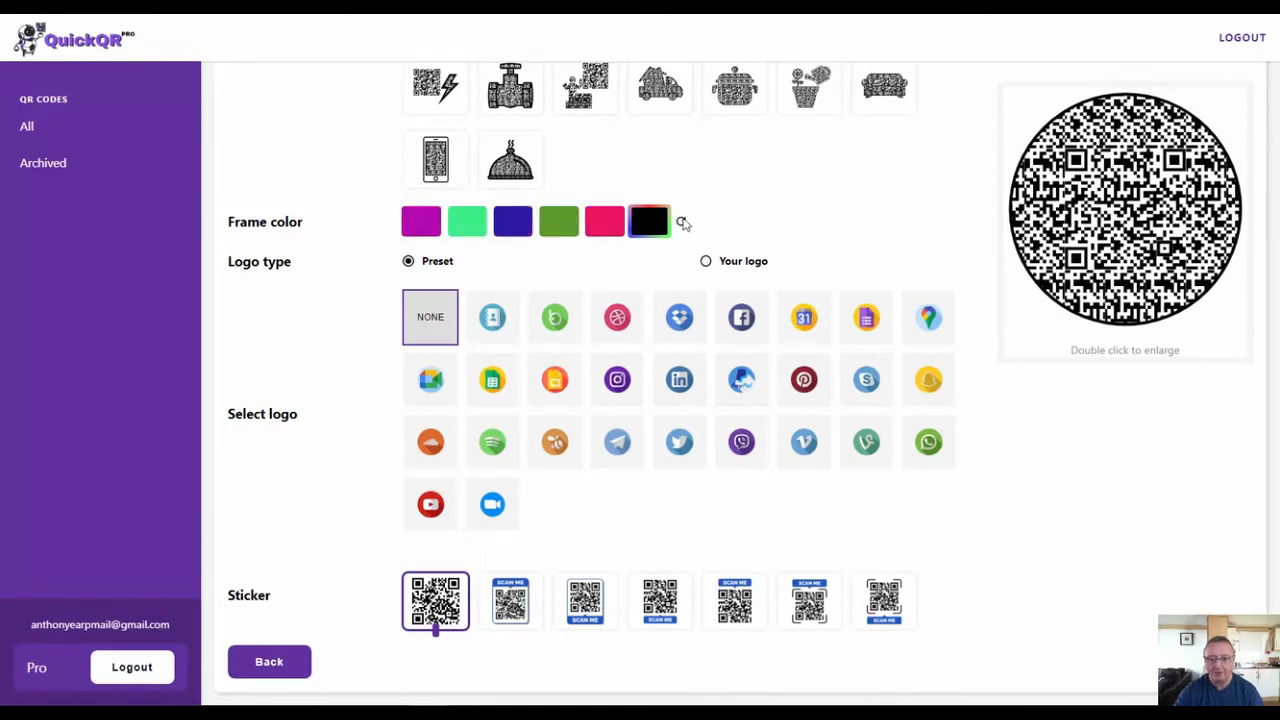
# - Set a custom frame color of pure red, RGB 255, 0, 0, and apply it to the circular frame
pyautogui.click(650, 224)
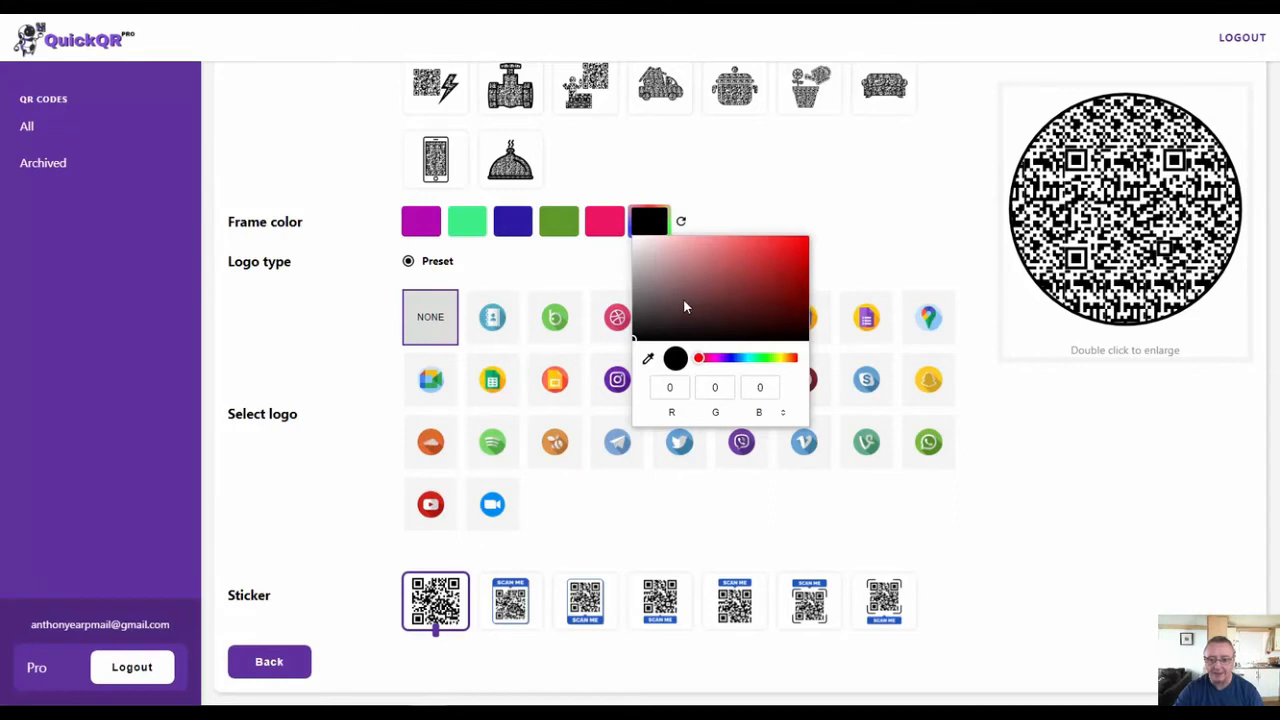
pyautogui.moveTo(758, 269); pyautogui.dragTo(834, 234)
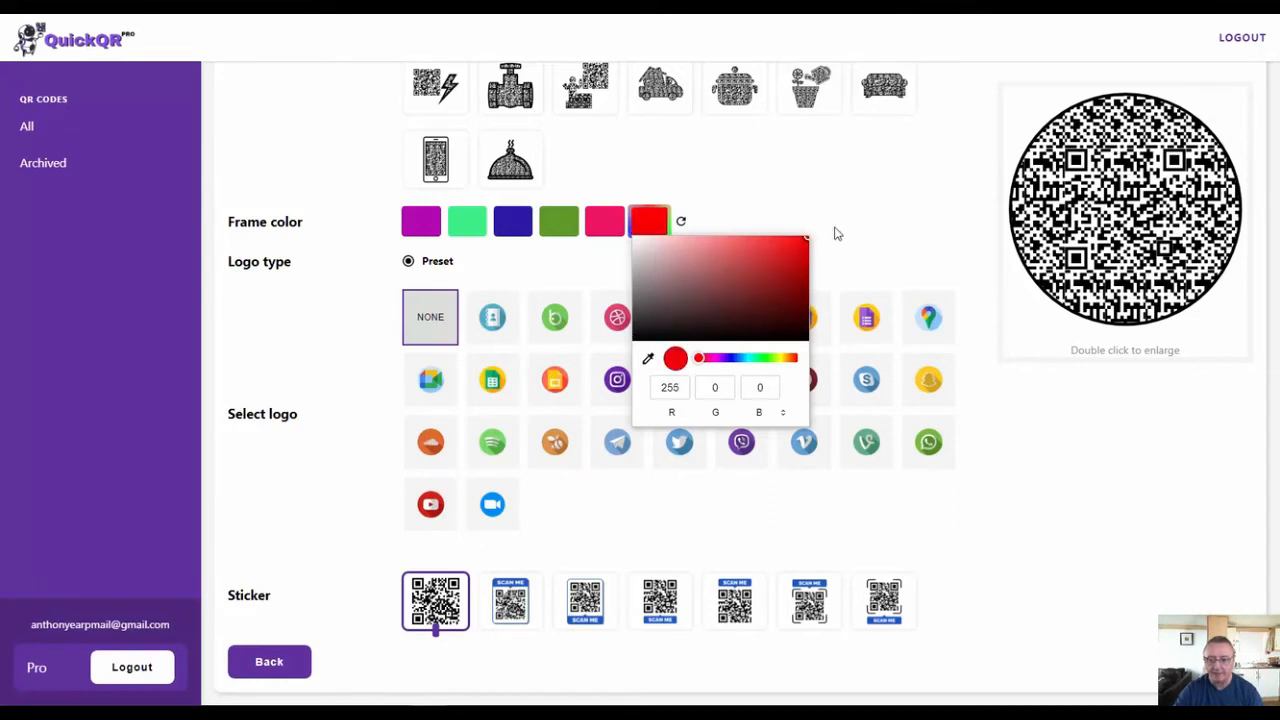
pyautogui.click(862, 237)
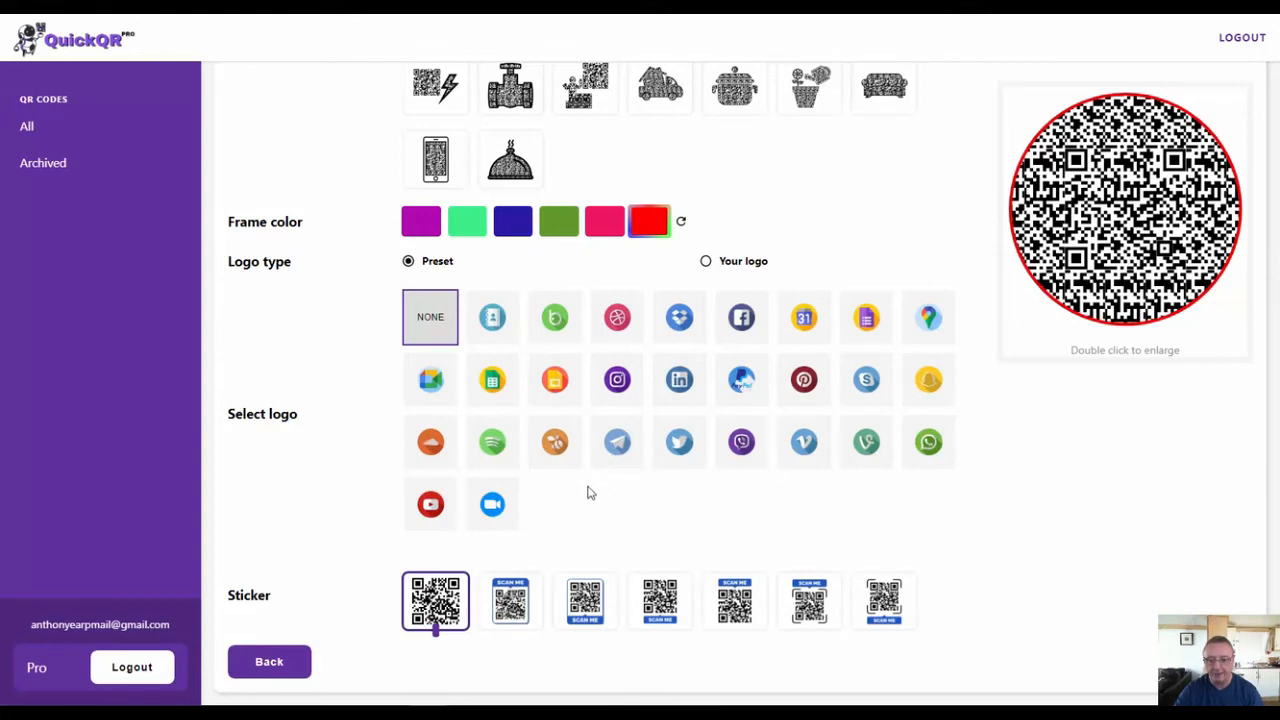
# - Add the preset YouTube logo to the QR code, view the options for uploading your own logo, and return to the preset logos
pyautogui.click(431, 510)
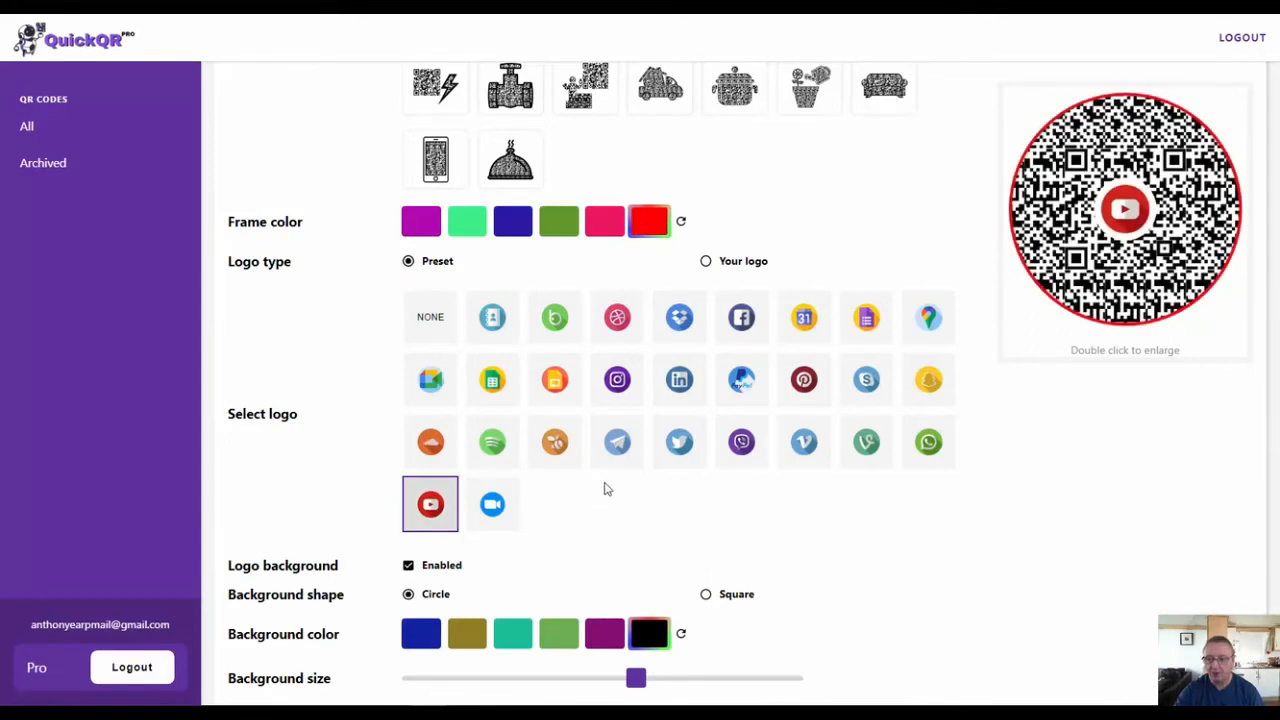
pyautogui.click(708, 264)
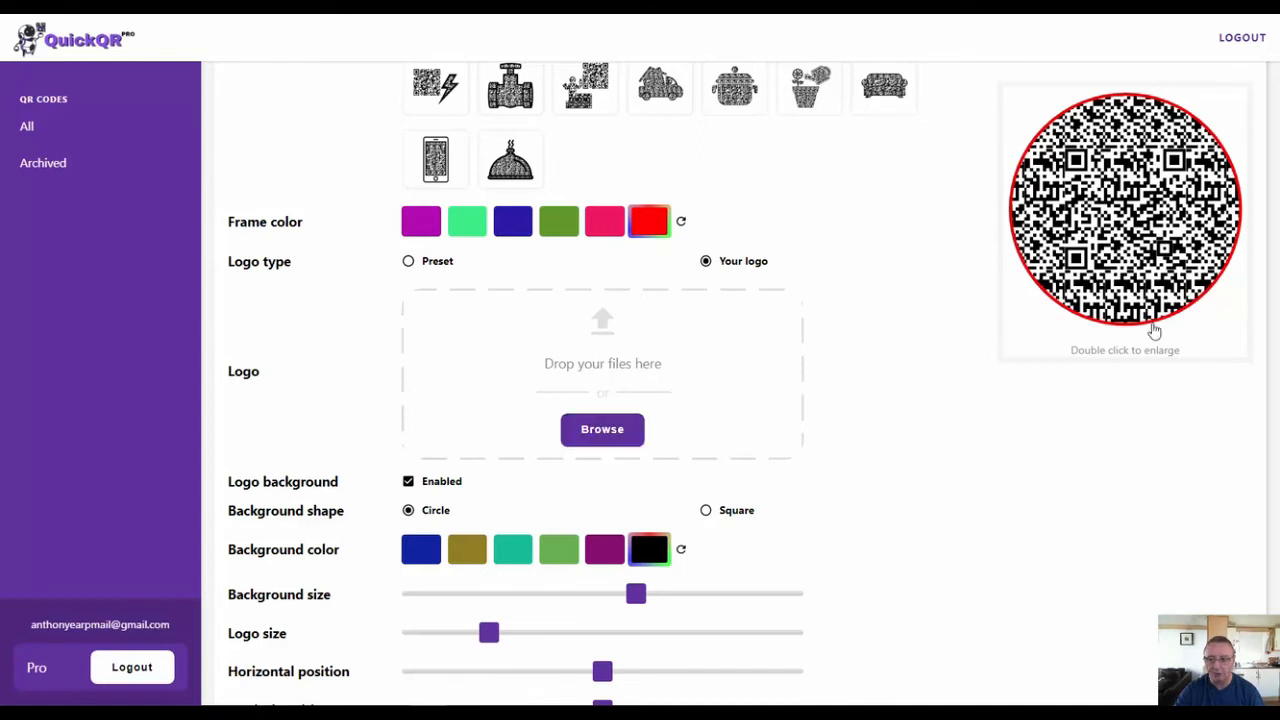
pyautogui.click(452, 266)
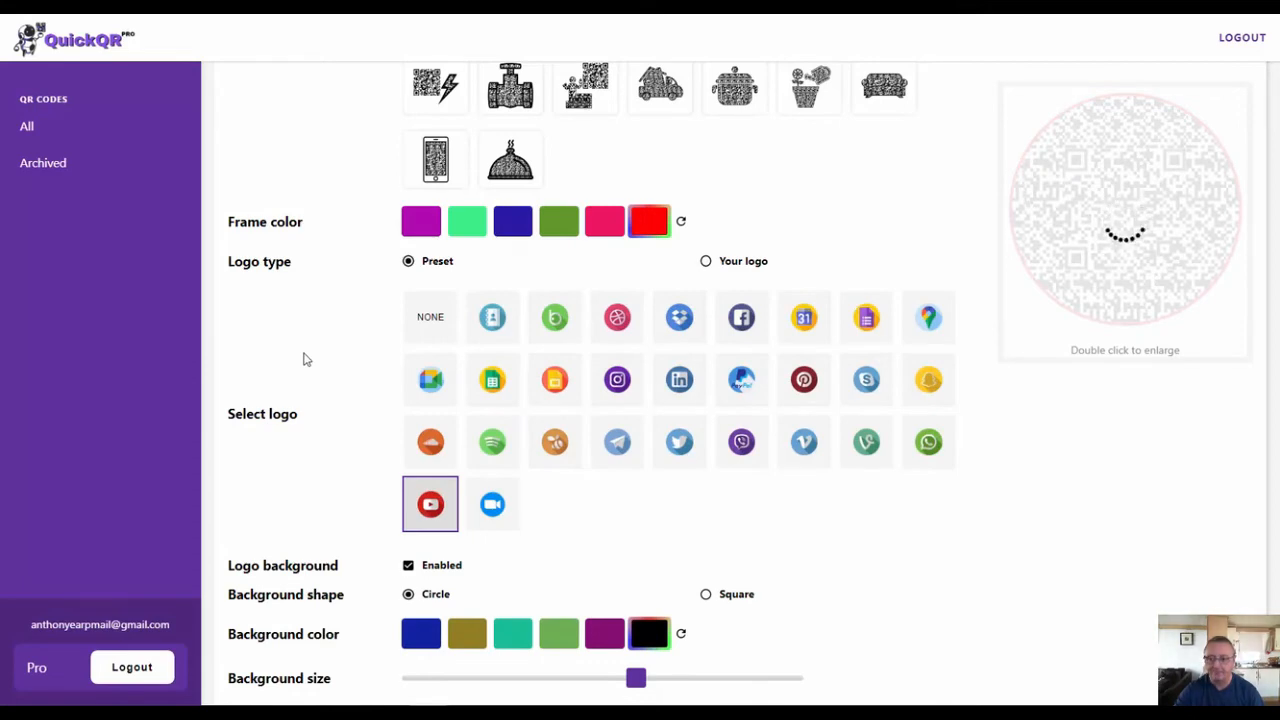
# - Try the Square background shape behind the logo and switch it back to Circle
pyautogui.scroll(-2, 305, 359)
pyautogui.scroll(-2, 305, 359)
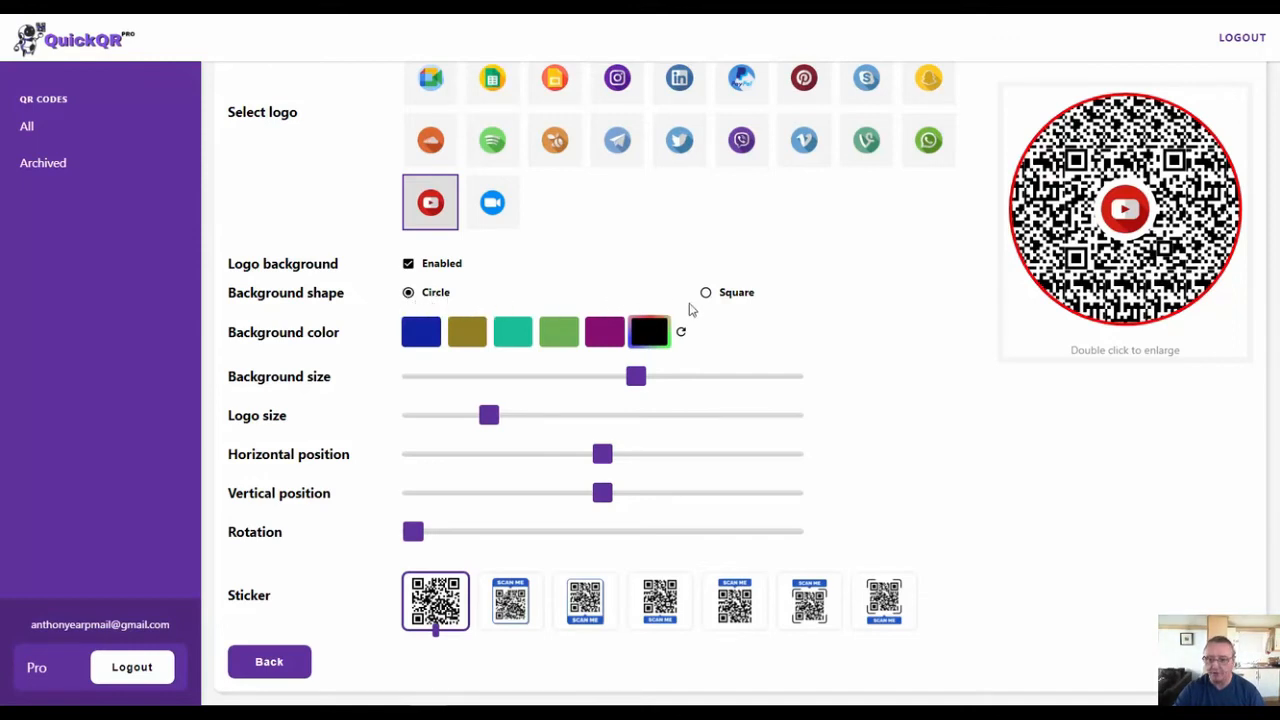
pyautogui.click(706, 294)
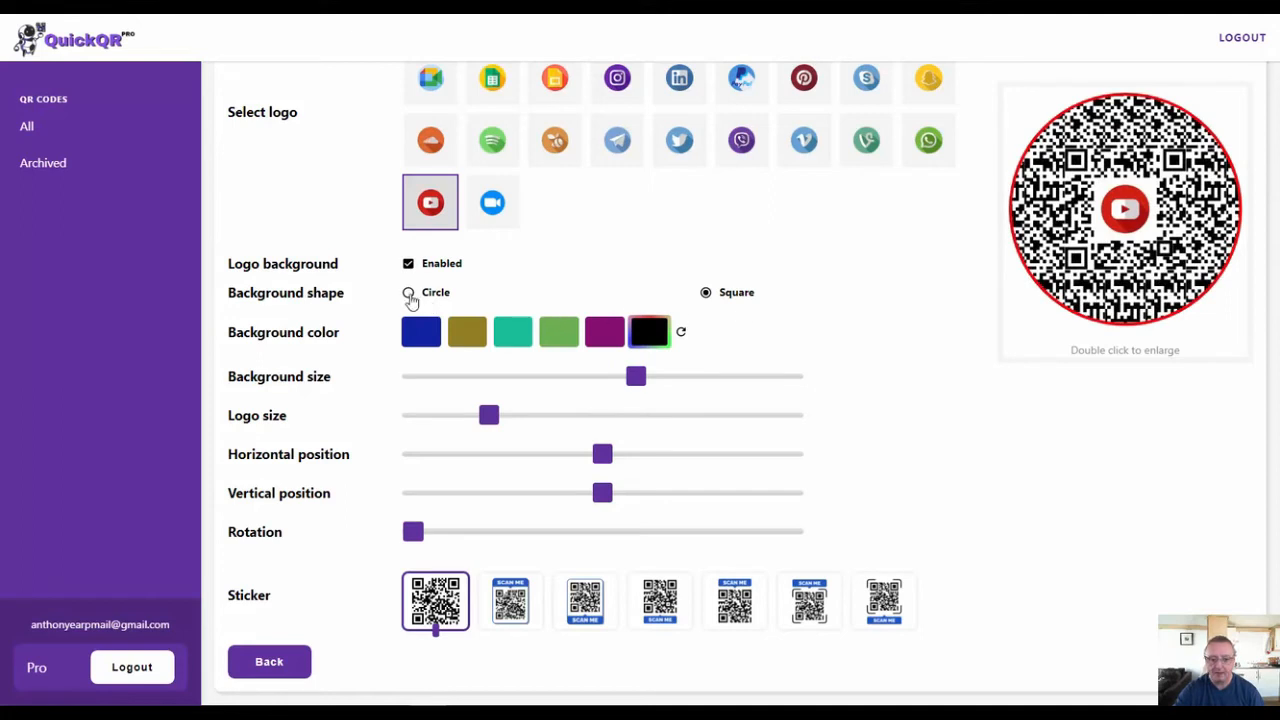
pyautogui.click(410, 294)
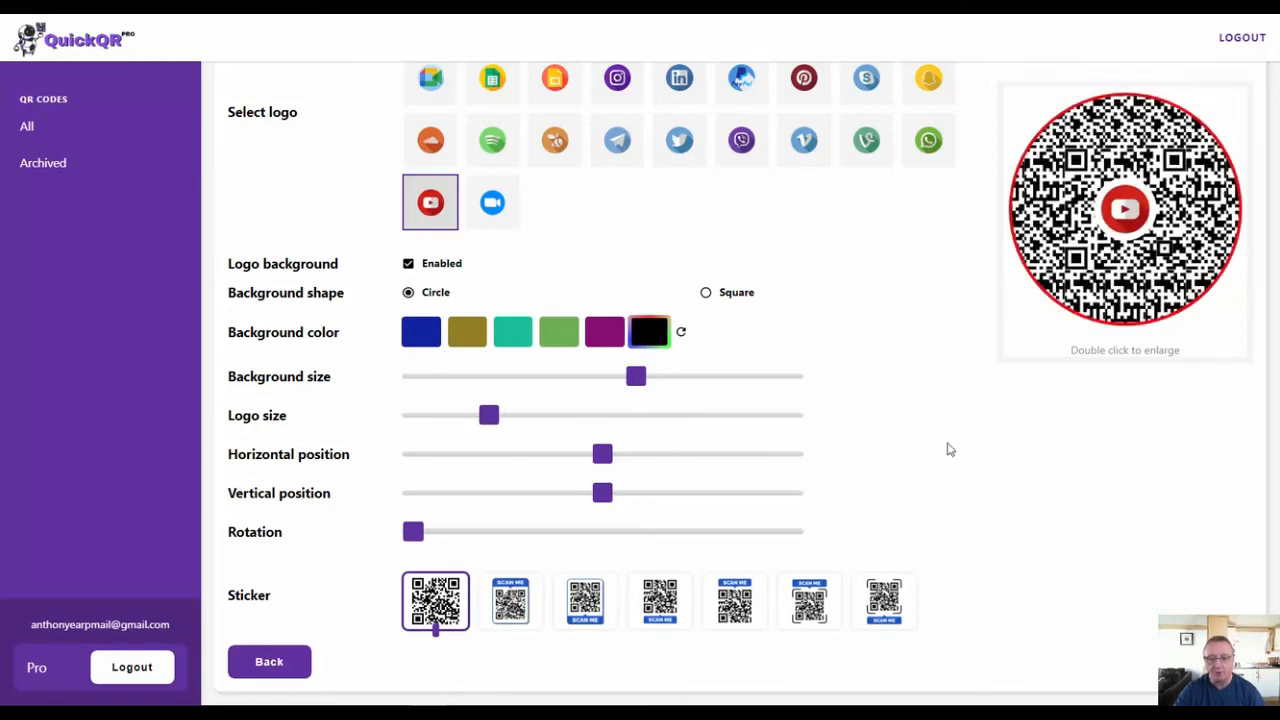
# - Shrink the YouTube logo, then enlarge it a little so it stays slightly smaller than its original size
pyautogui.scroll(3, 1006, 445)
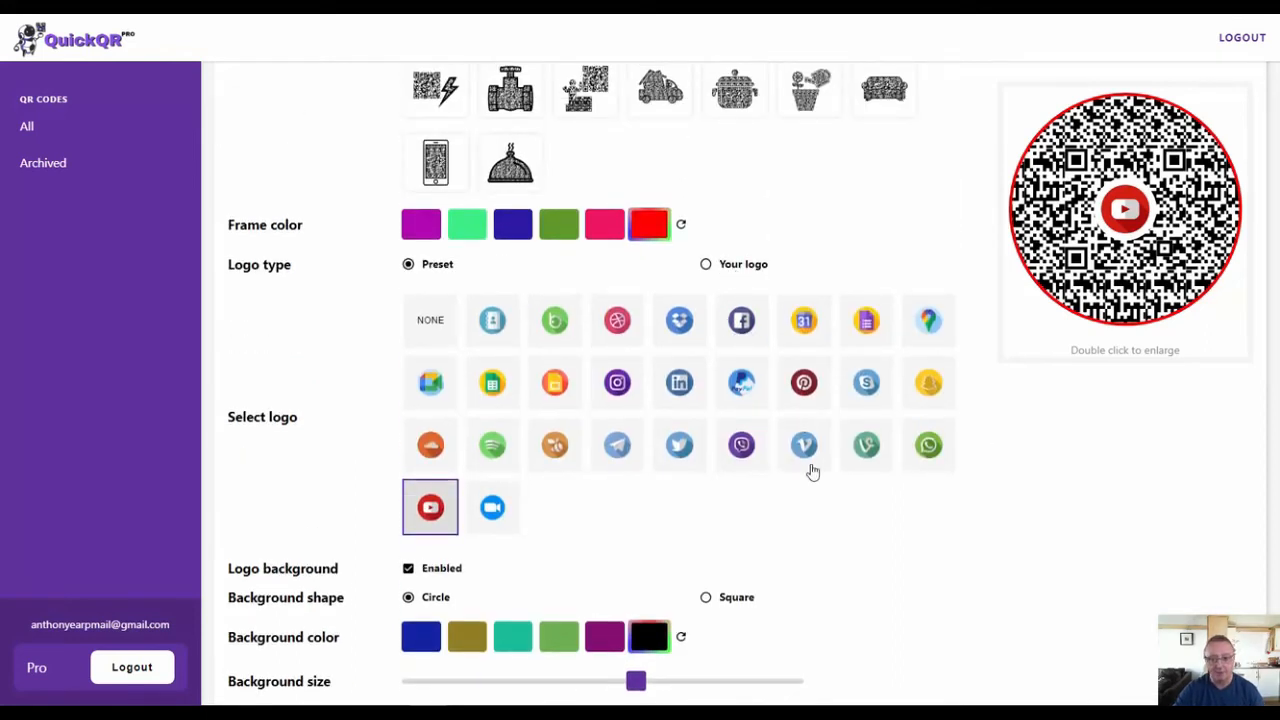
pyautogui.scroll(-2, 810, 466)
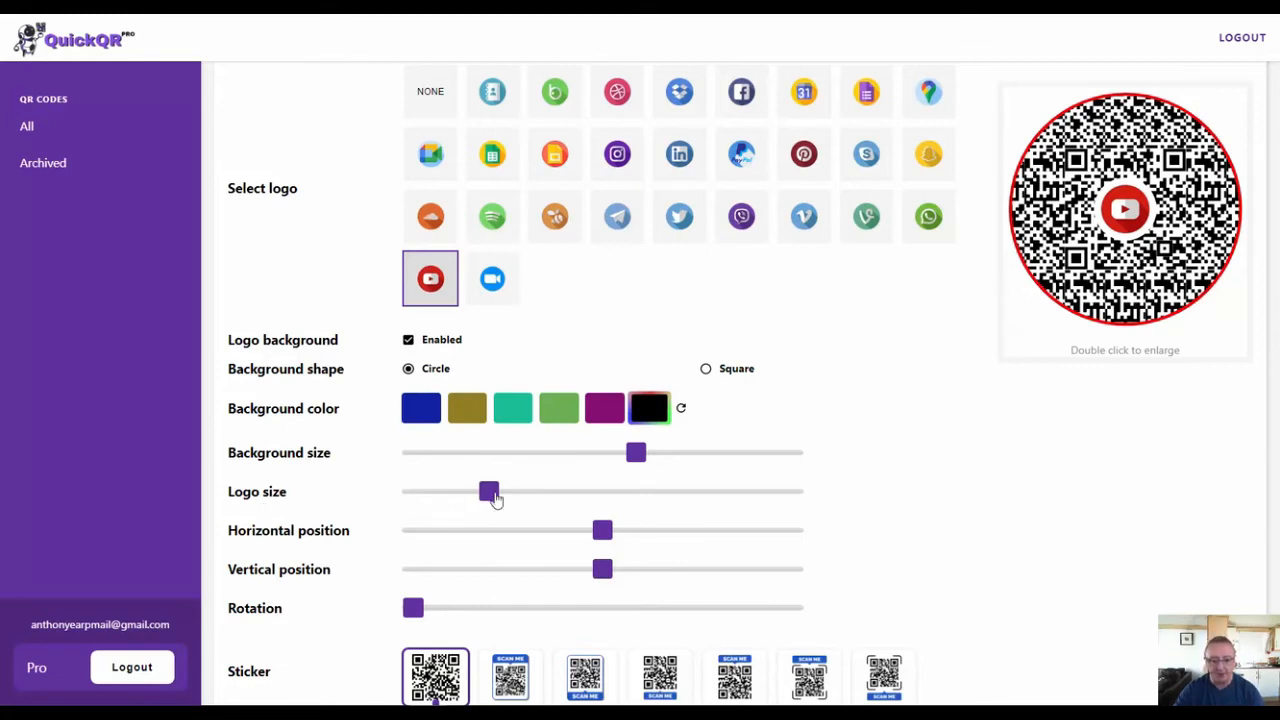
pyautogui.moveTo(491, 497); pyautogui.dragTo(463, 498)
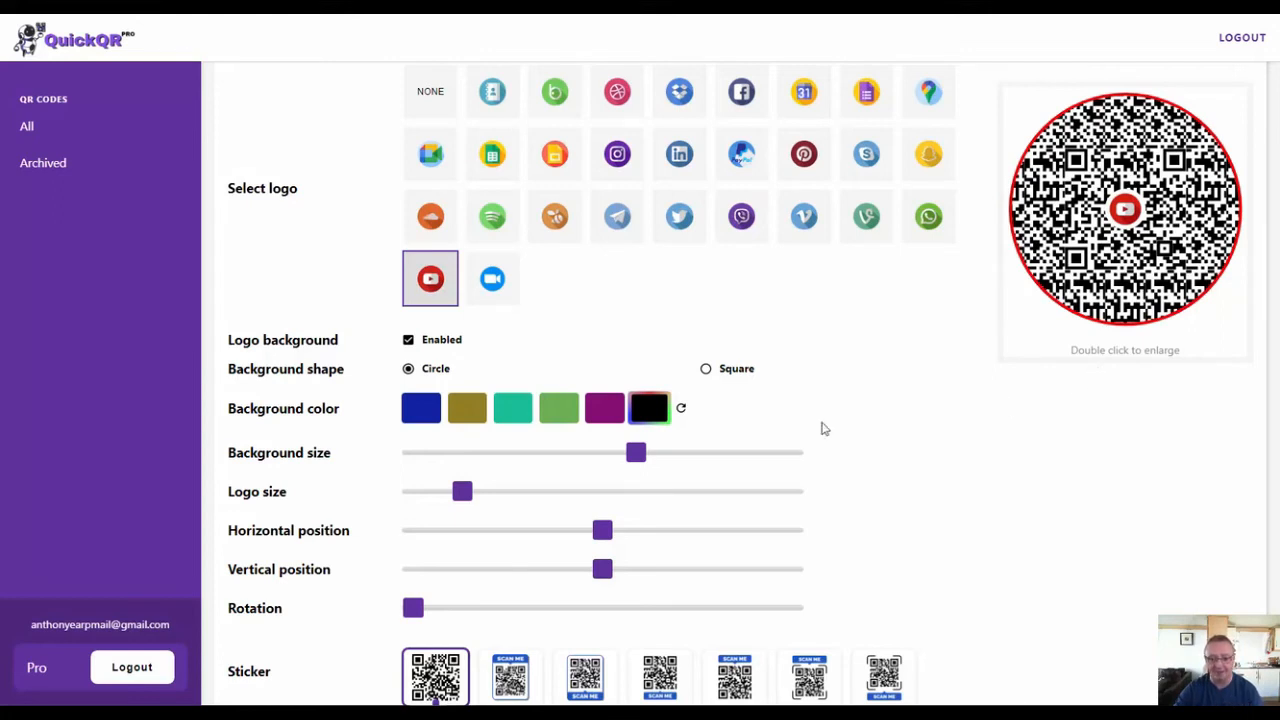
pyautogui.moveTo(462, 492); pyautogui.dragTo(473, 497)
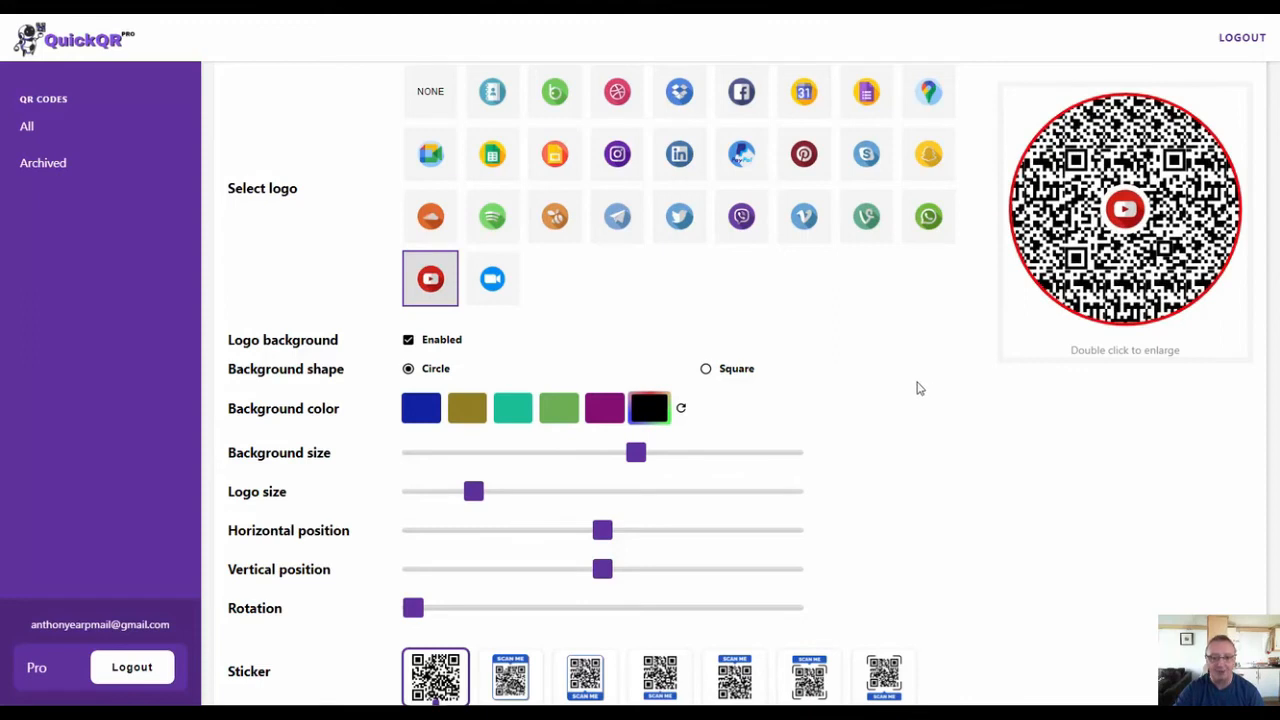
# - Apply the framed sticker with the SCAN ME banner above the QR code
pyautogui.scroll(-2, 892, 387)
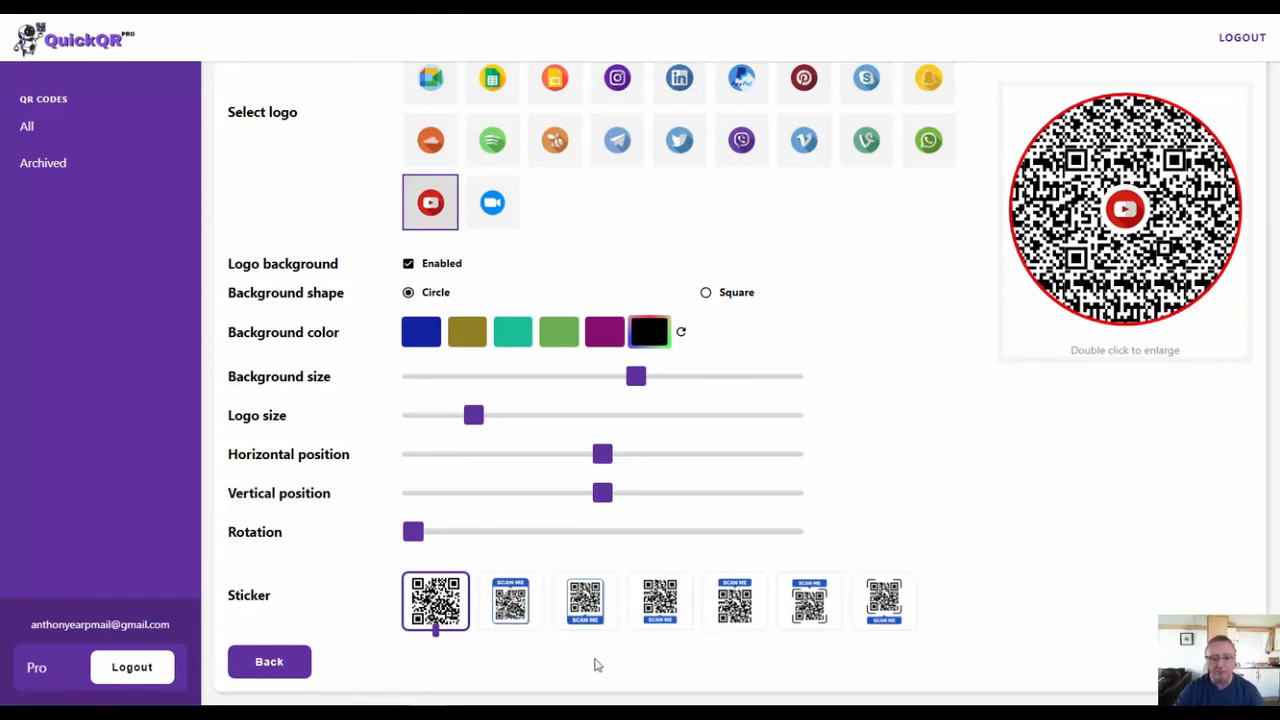
pyautogui.click(513, 610)
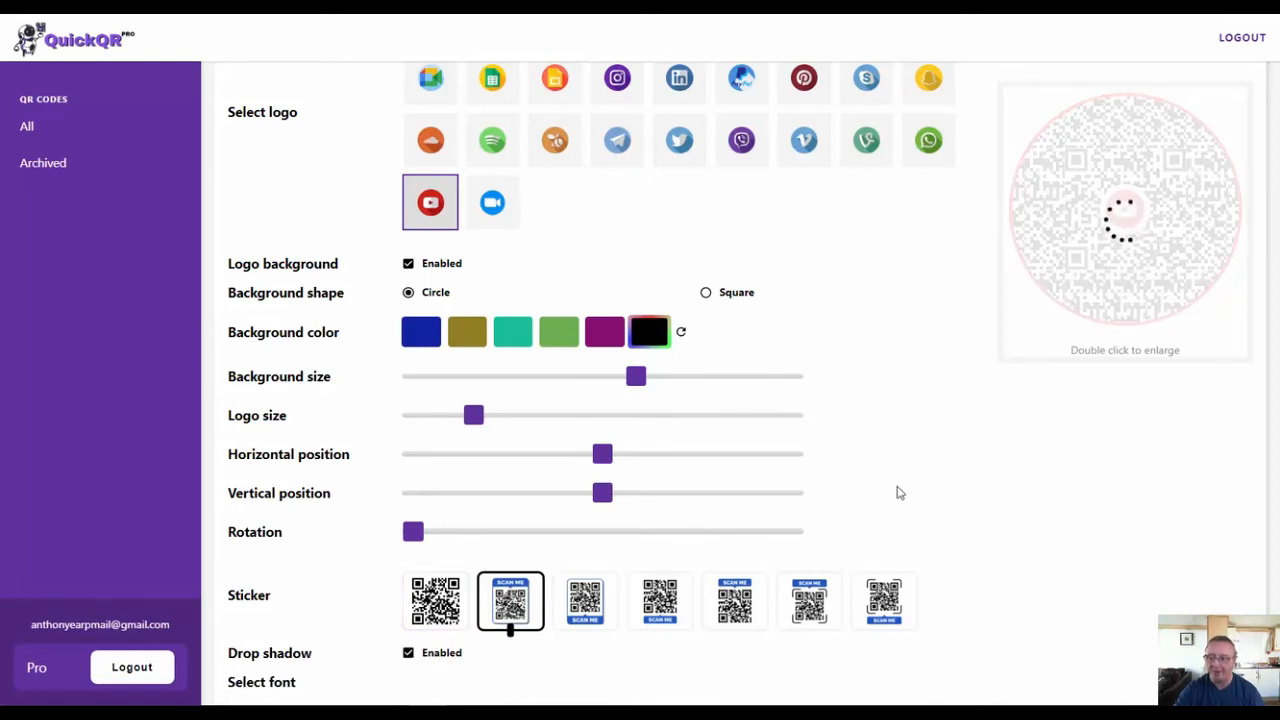
# - Browse the sticker text's font list to its end, keep Raleway, and set the font variant to 900
pyautogui.scroll(-2, 899, 493)
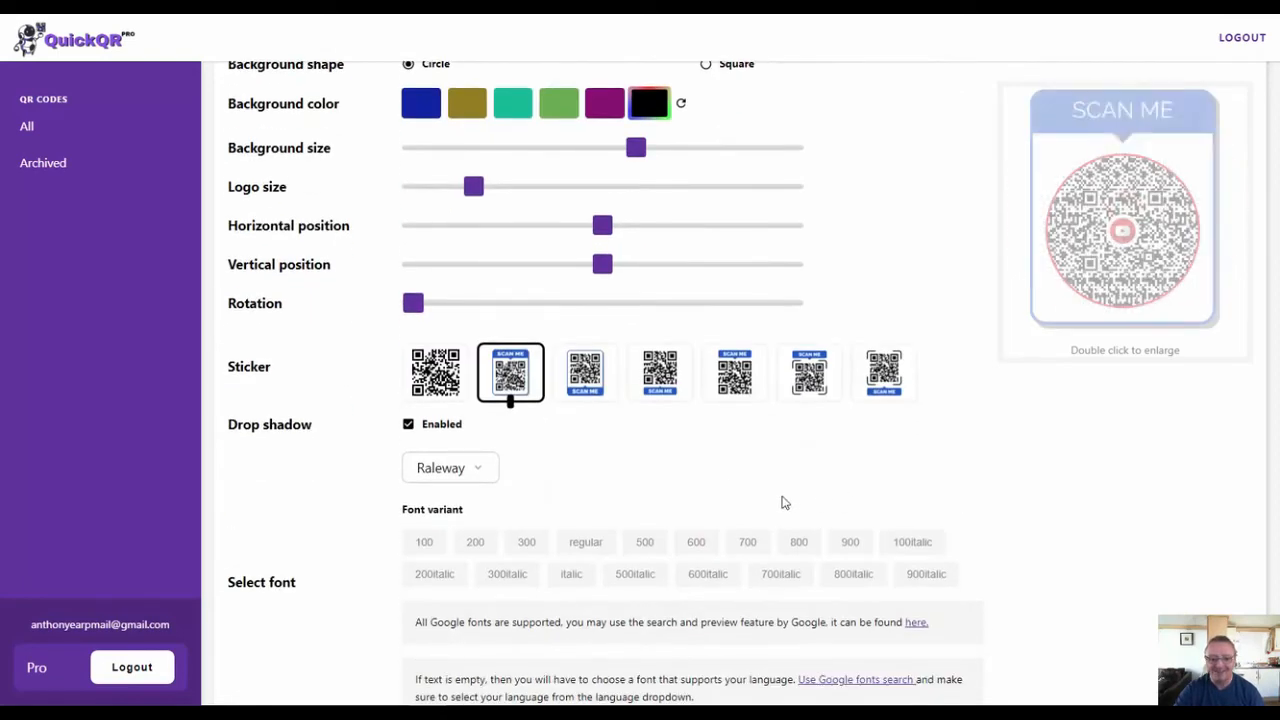
pyautogui.scroll(-1, 666, 483)
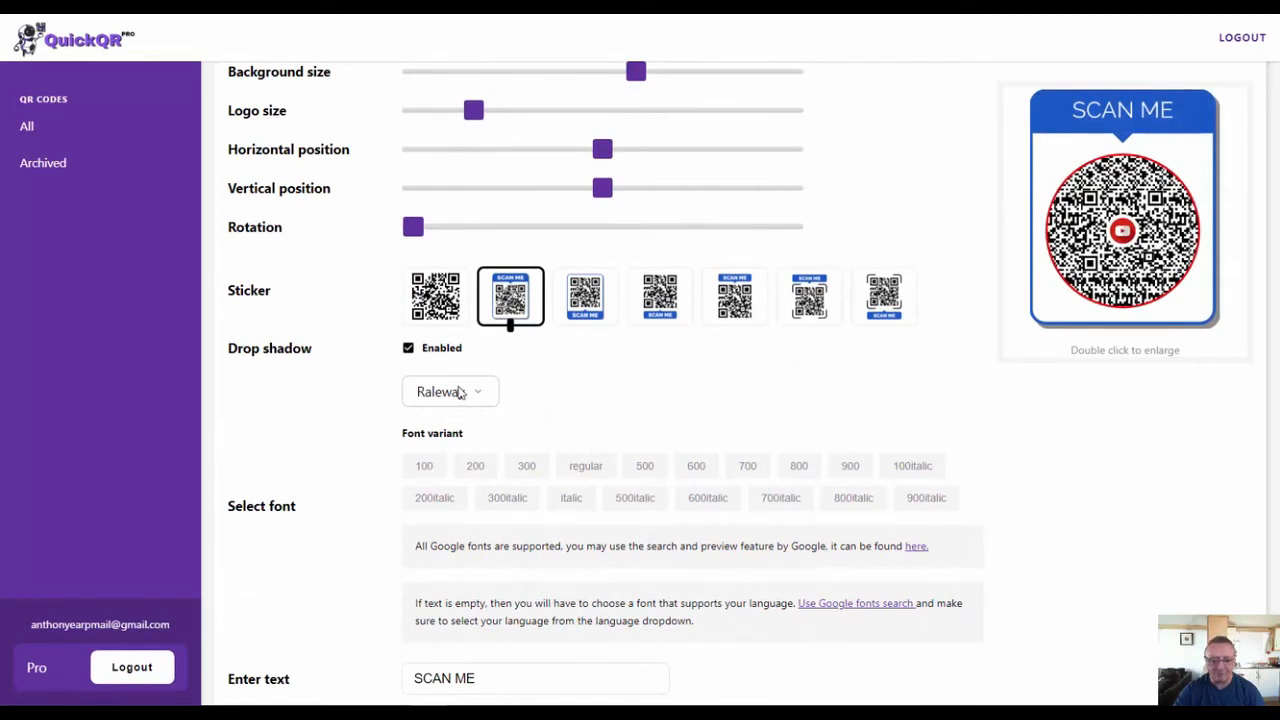
pyautogui.click(459, 393)
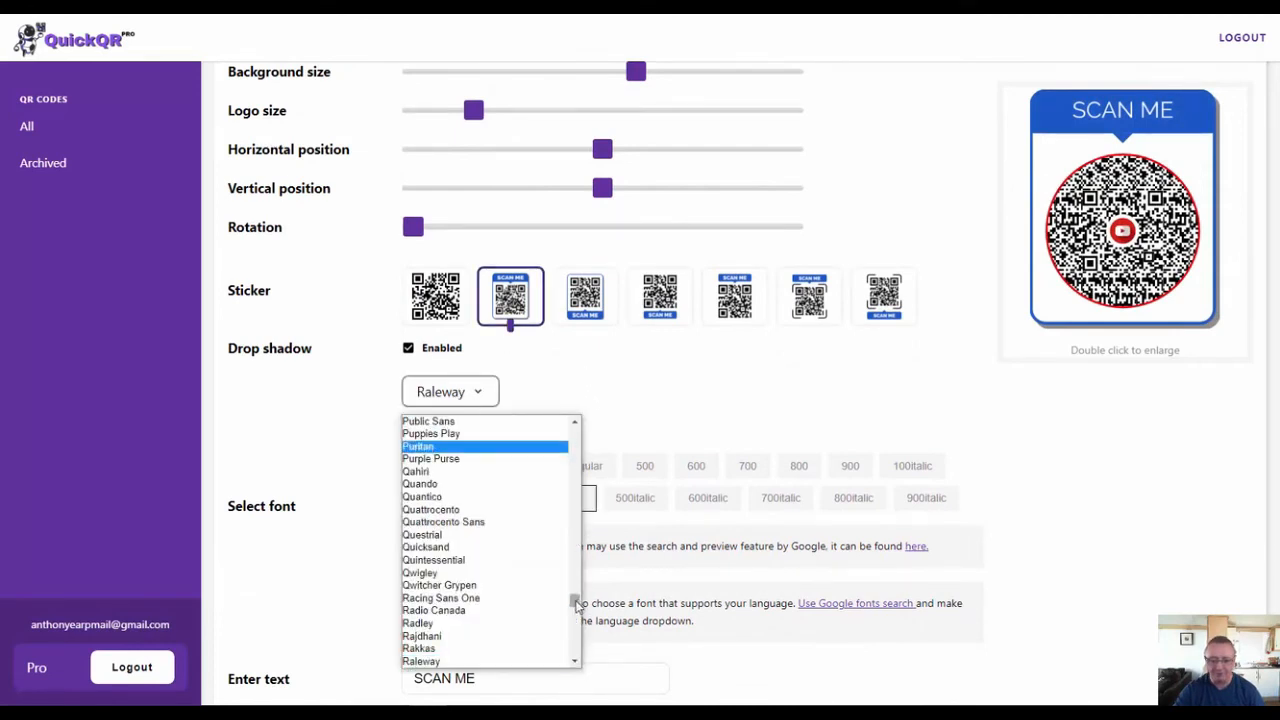
pyautogui.moveTo(575, 605); pyautogui.dragTo(575, 665)
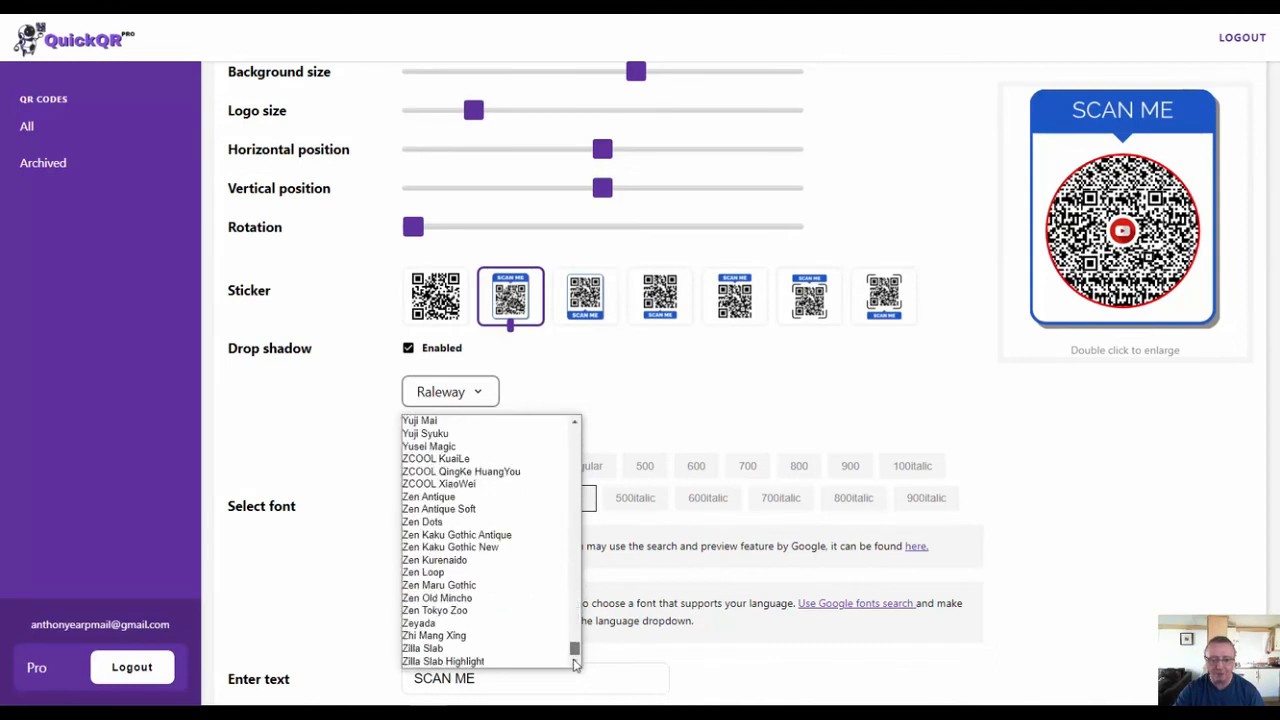
pyautogui.click(610, 395)
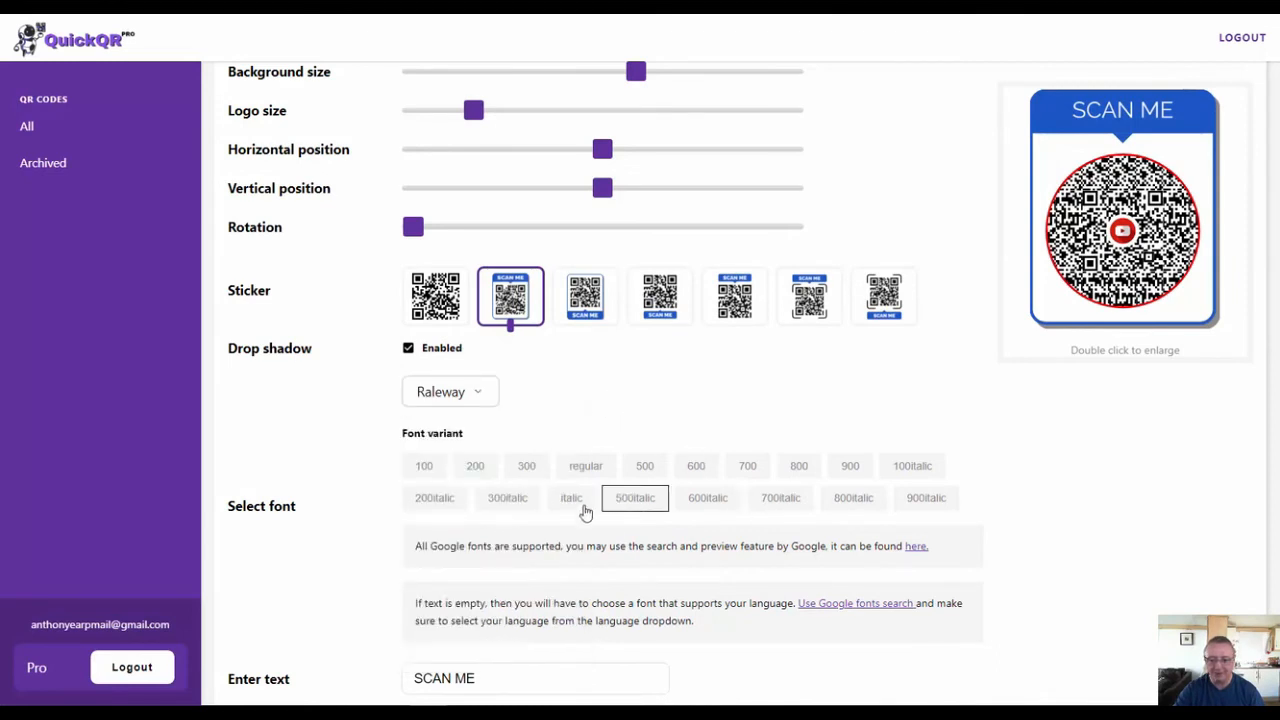
pyautogui.click(850, 466)
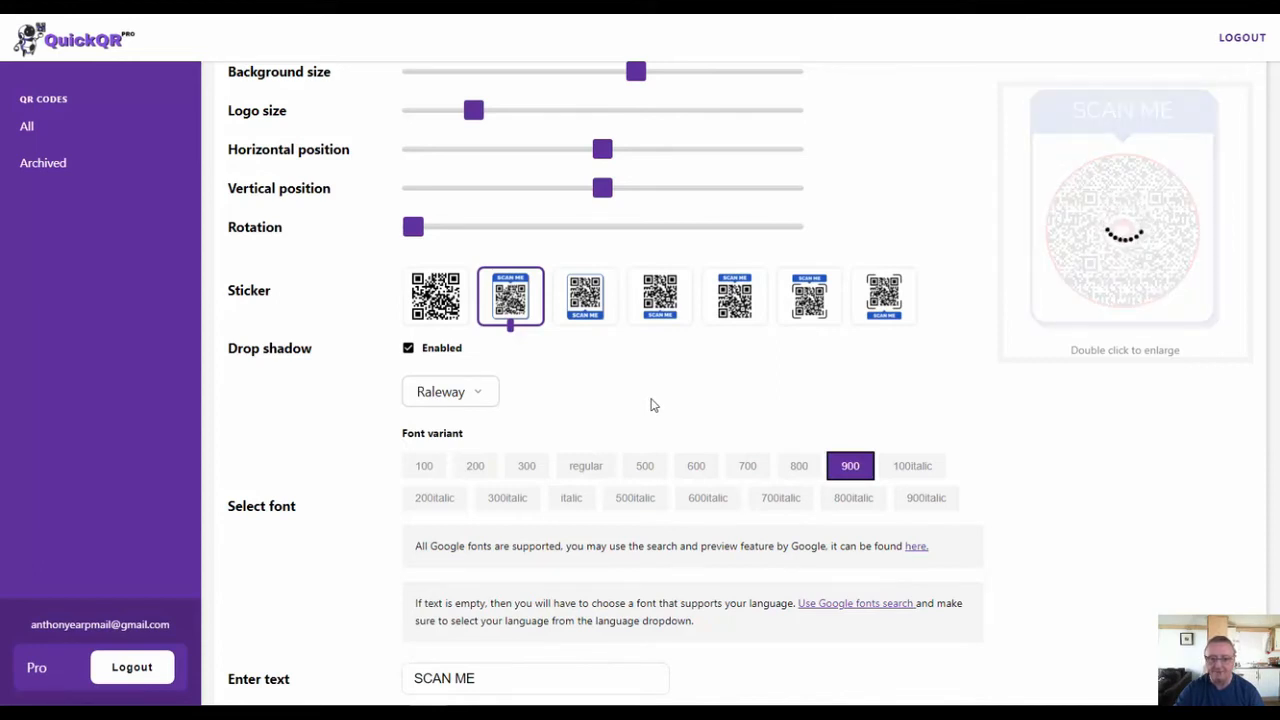
# - Disable the drop shadow on the QR code's sticker
pyautogui.scroll(2, 650, 405)
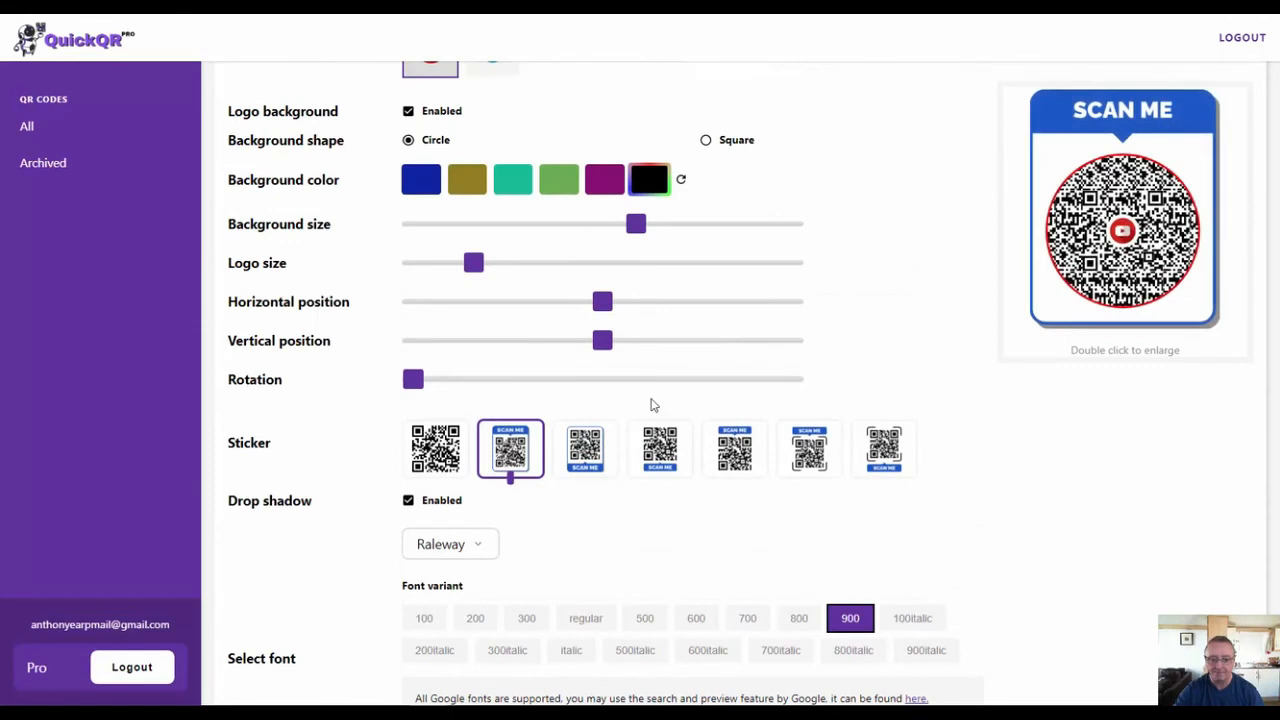
pyautogui.scroll(-4, 650, 405)
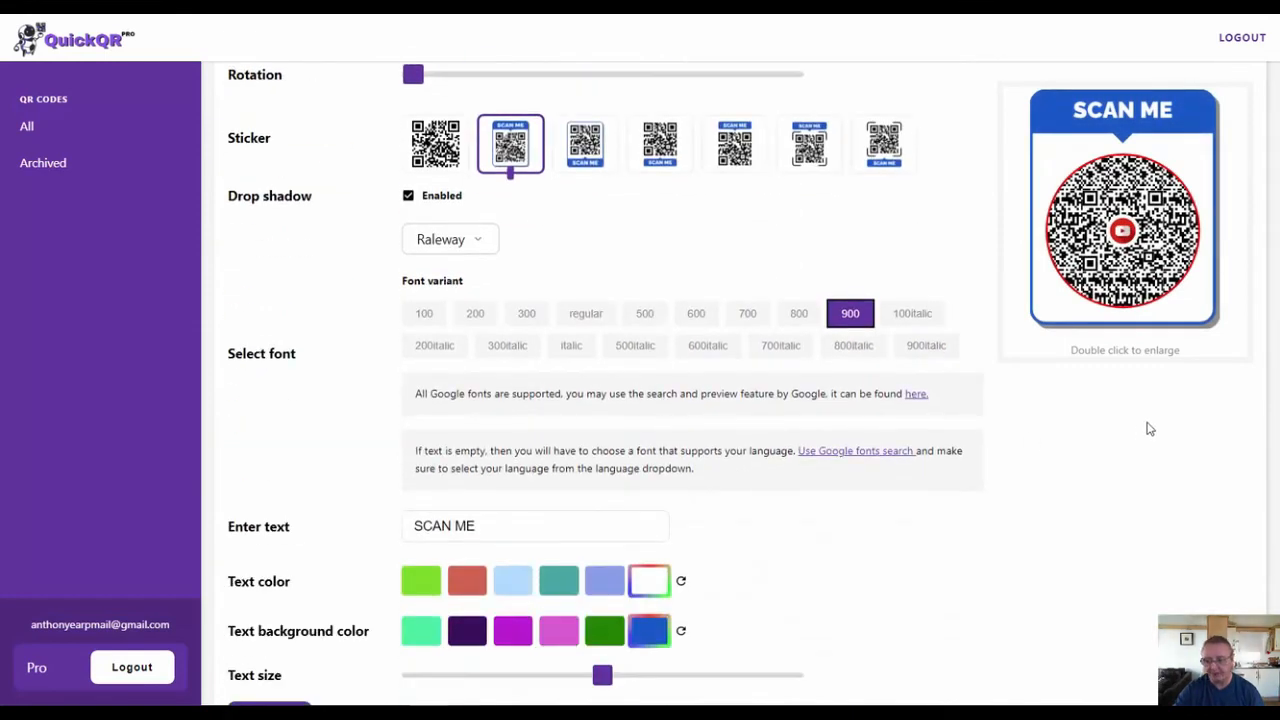
pyautogui.click(408, 197)
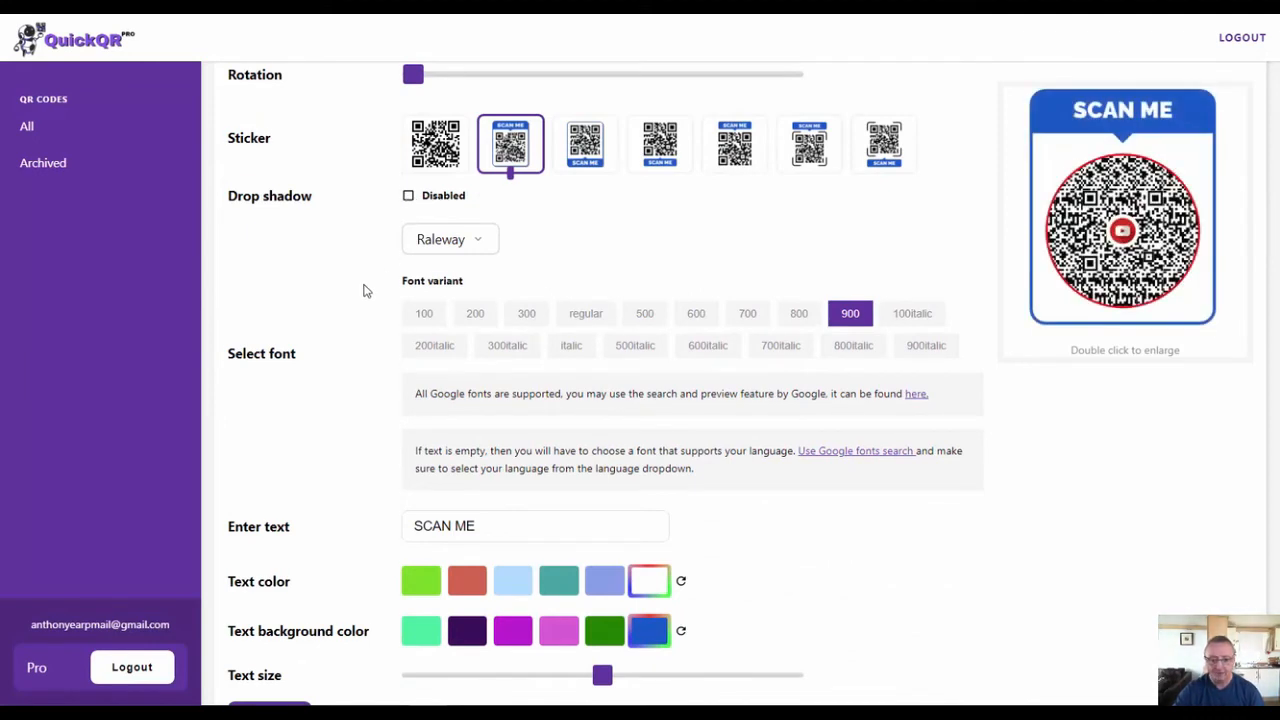
# - Replace the sticker's banner text with VISIT MY WEBSITE
pyautogui.scroll(-1, 363, 290)
pyautogui.click(491, 468)
pyautogui.press('BackSpace')
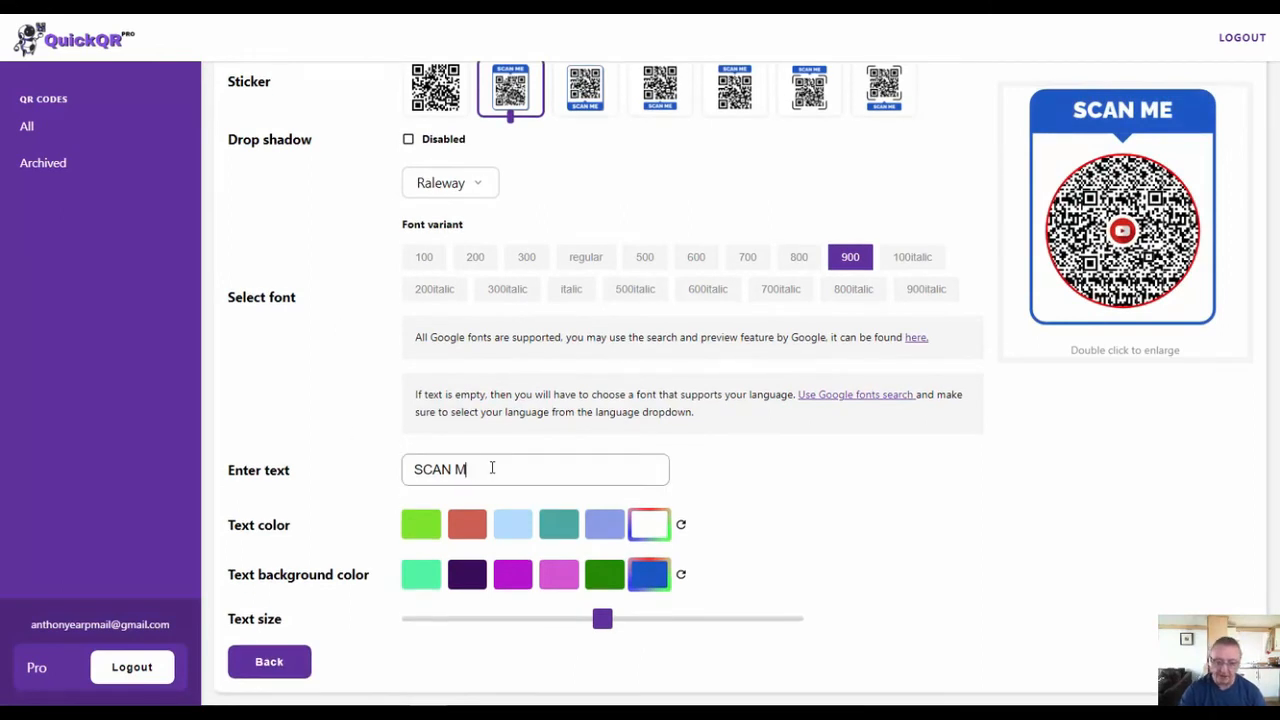
pyautogui.press('BackSpace')
pyautogui.press('BackSpace')
pyautogui.press('BackSpace')
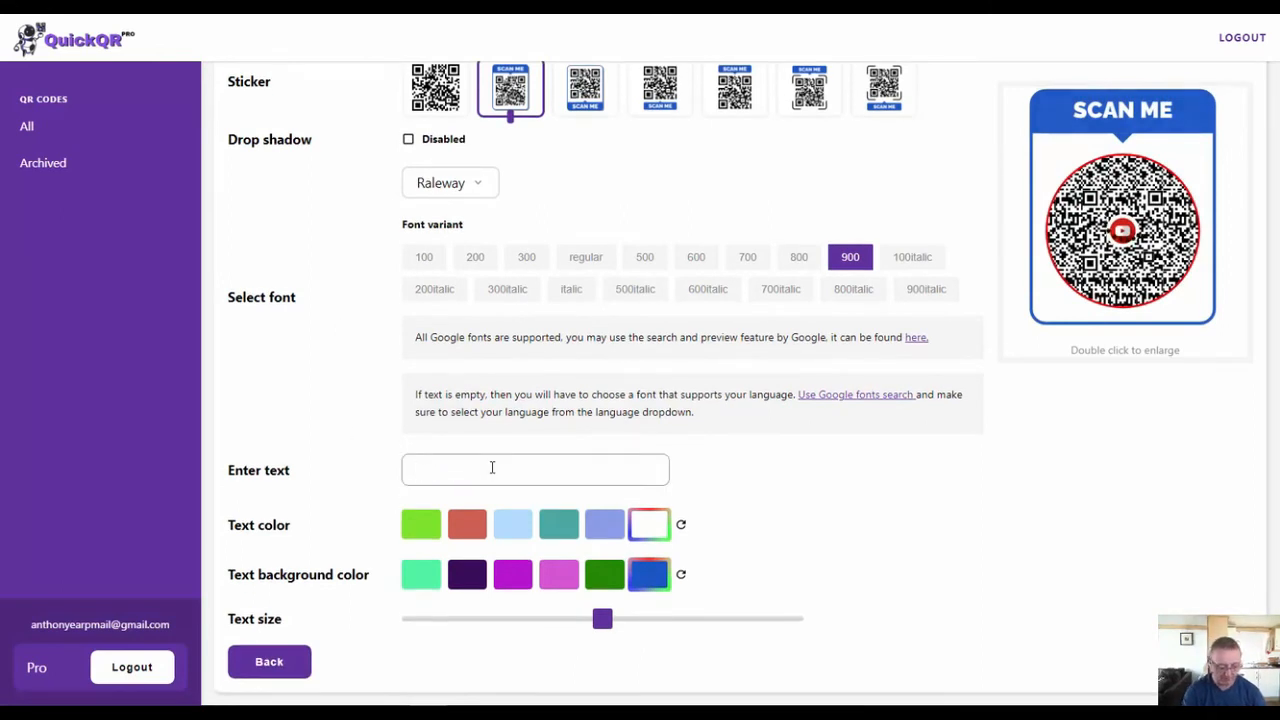
pyautogui.write('VISI')
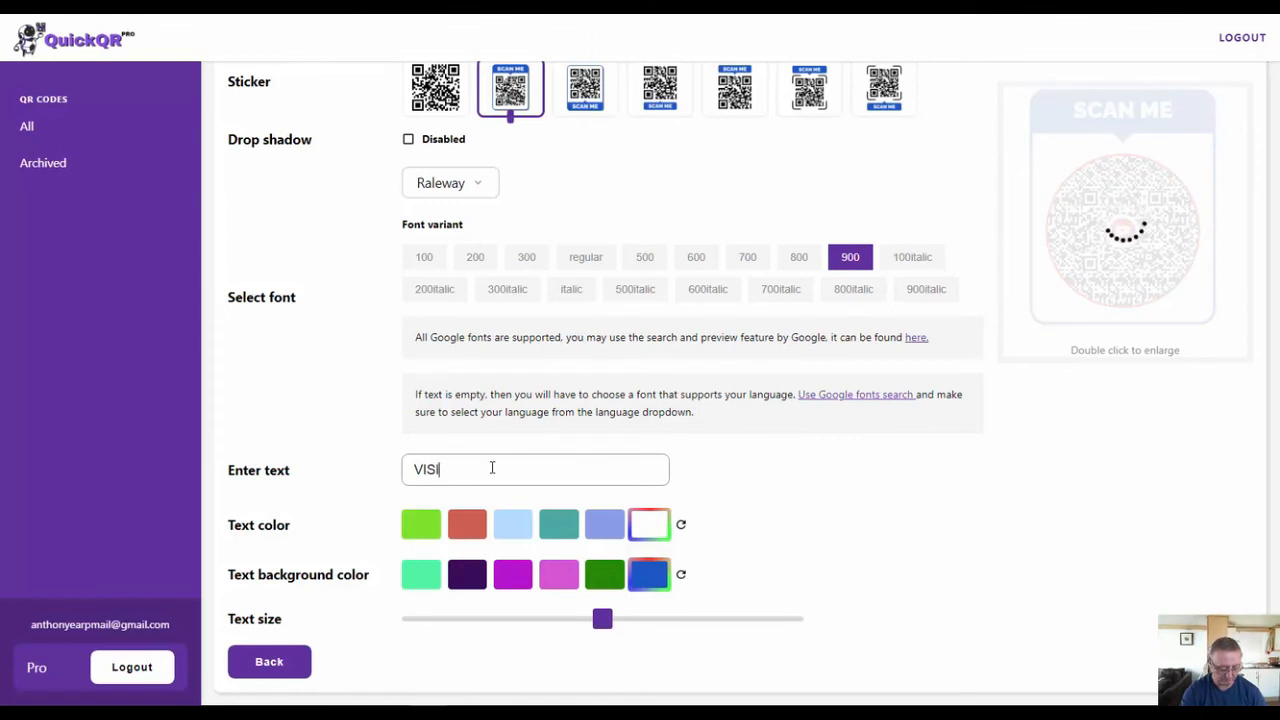
pyautogui.write('T MY WEBSITE')
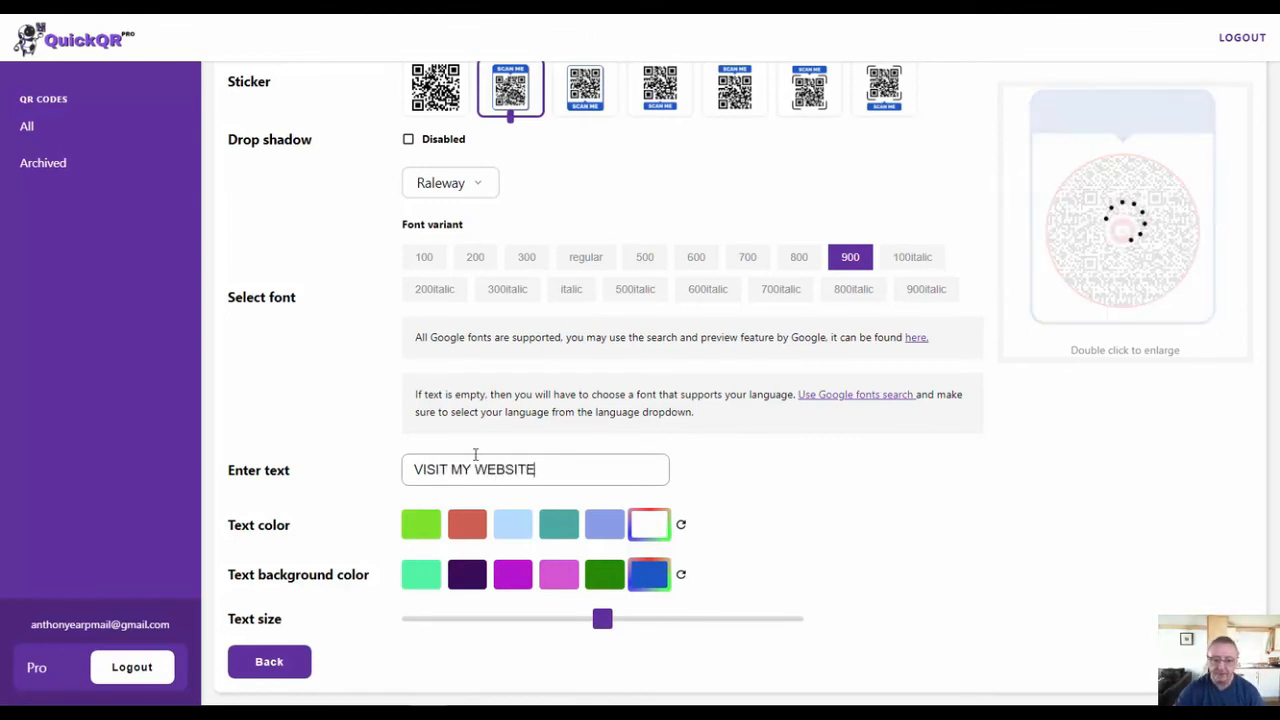
# - Set the sticker's text color to a custom bright red
pyautogui.click(658, 538)
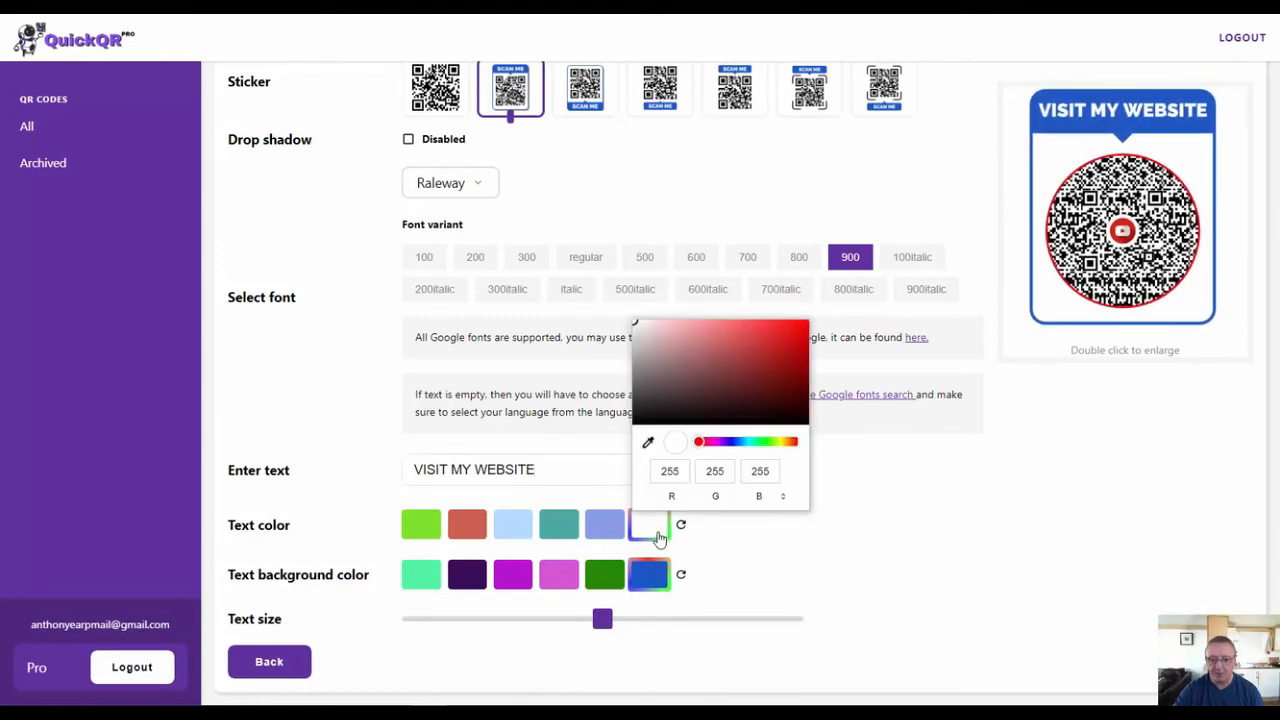
pyautogui.click(659, 374)
pyautogui.moveTo(697, 371); pyautogui.dragTo(828, 320)
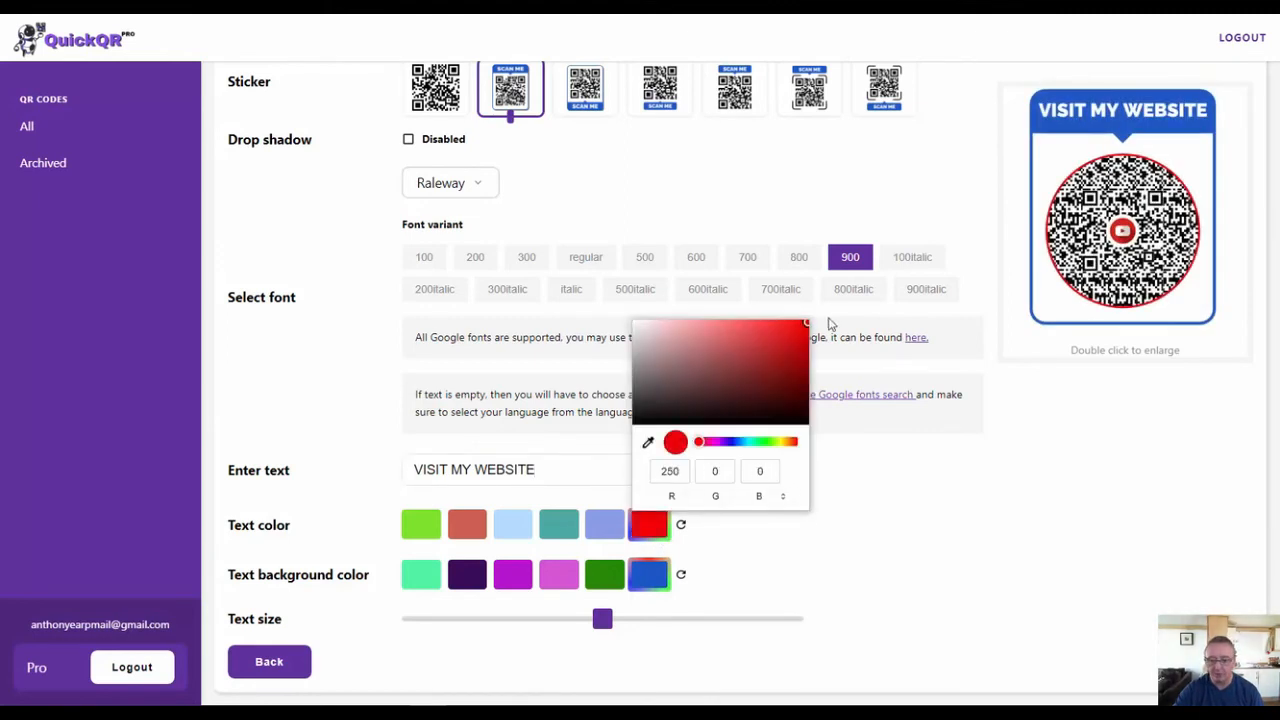
pyautogui.click(880, 510)
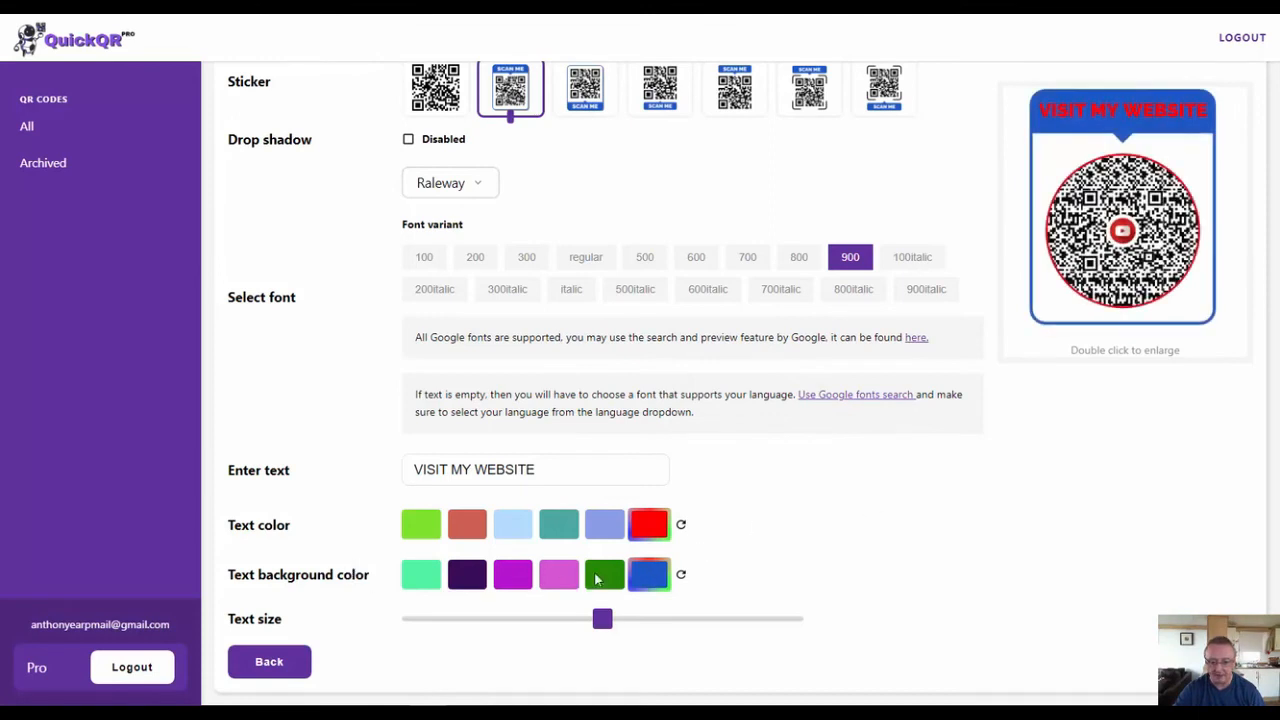
# - Set the sticker's text background color to a custom black
pyautogui.click(647, 574)
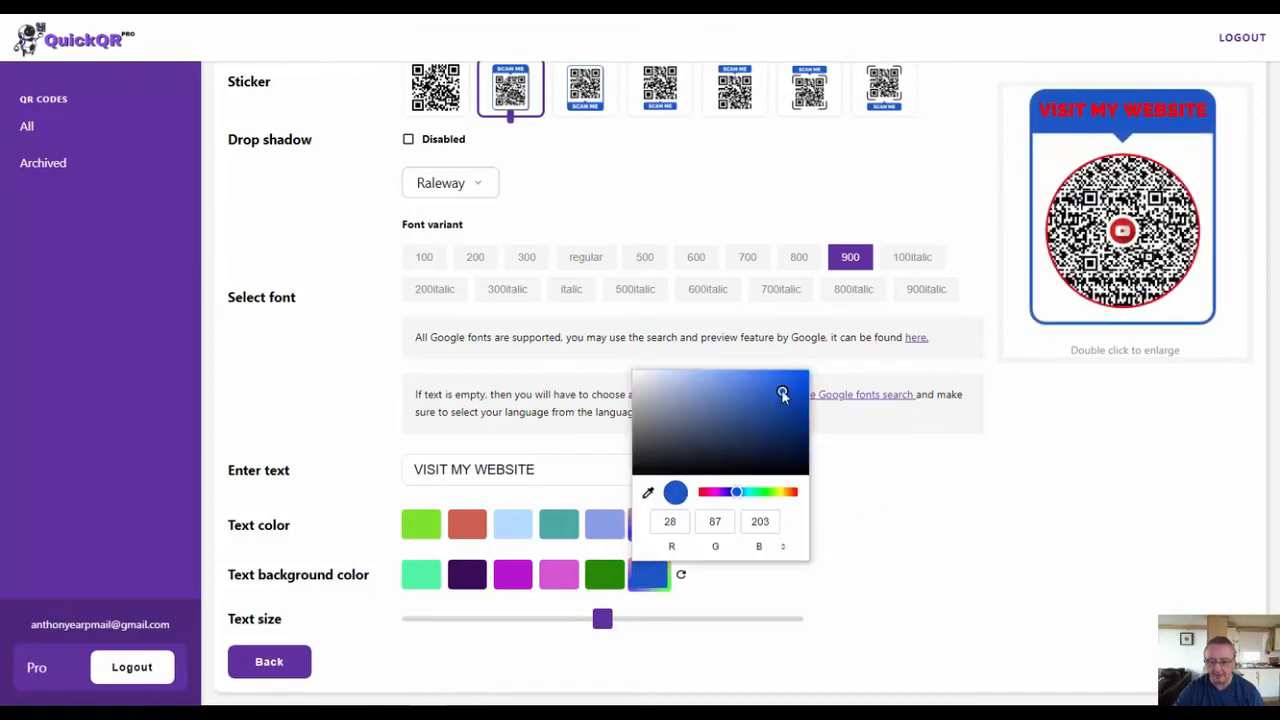
pyautogui.moveTo(783, 395); pyautogui.dragTo(606, 500)
pyautogui.click(897, 493)
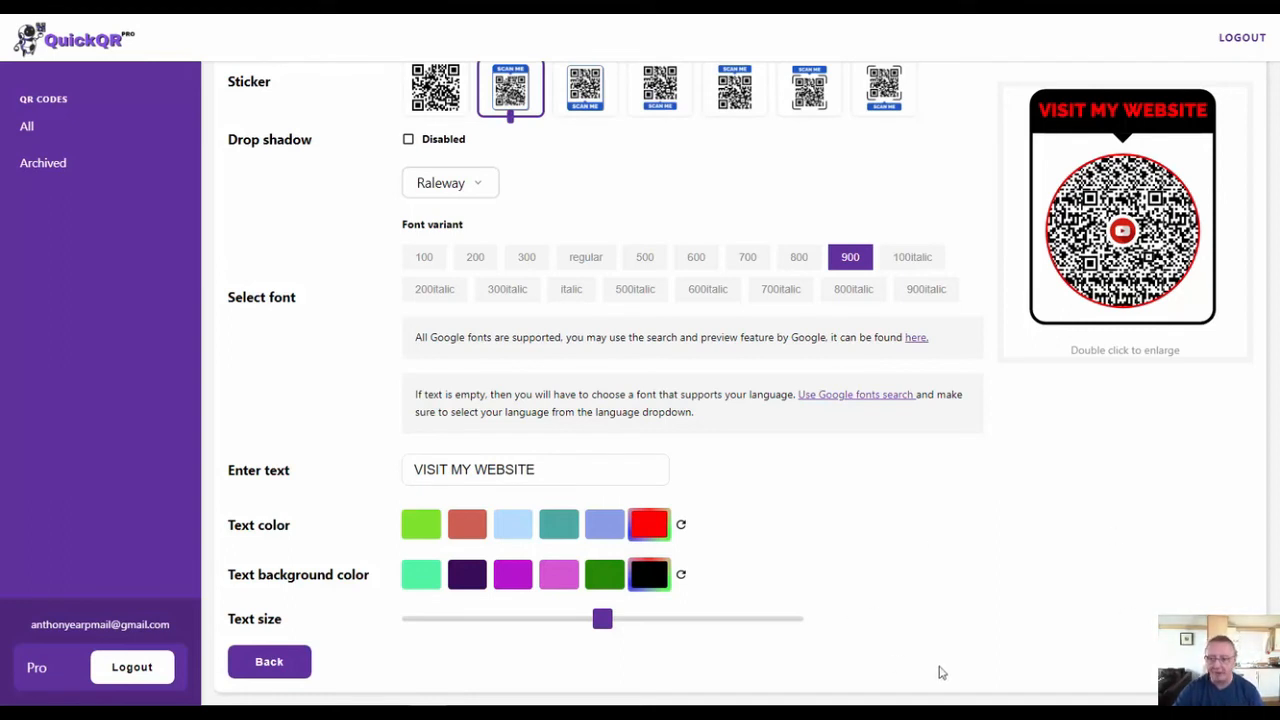
# - Proceed to the download stage, name the QR code with the creator's first name followed by Demo, and close the editor
pyautogui.click(1211, 662)
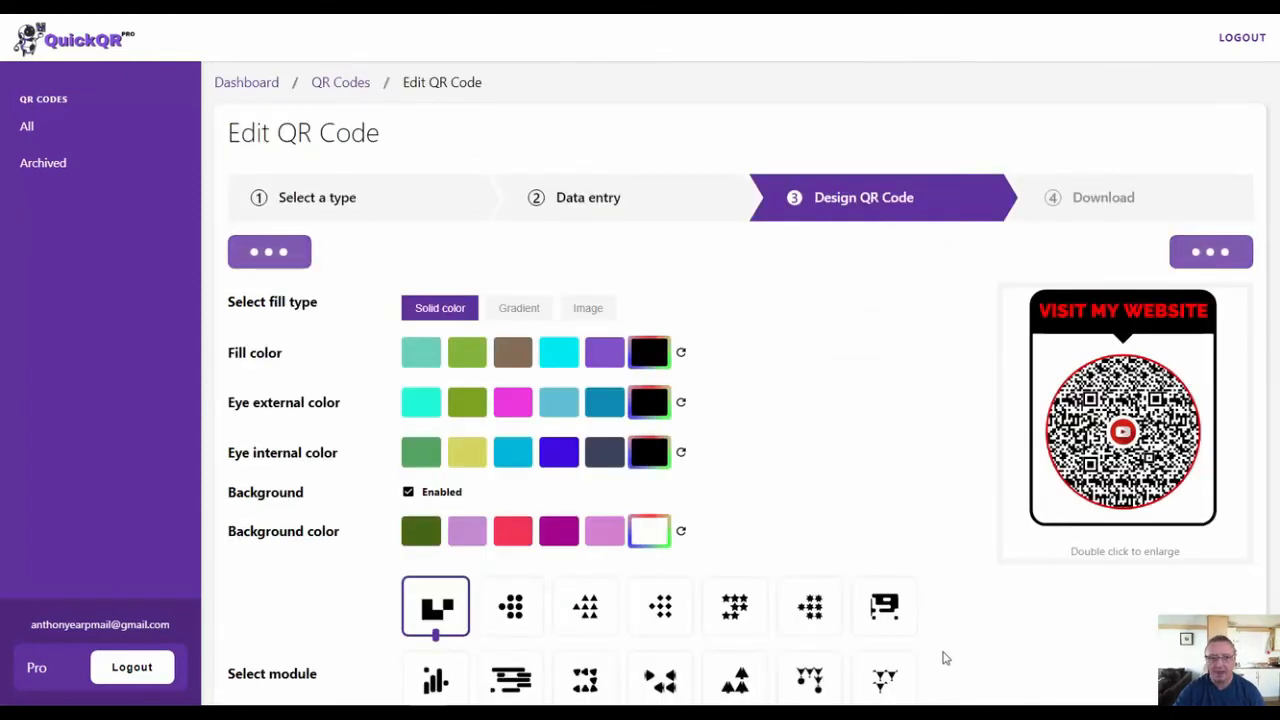
pyautogui.click(735, 319)
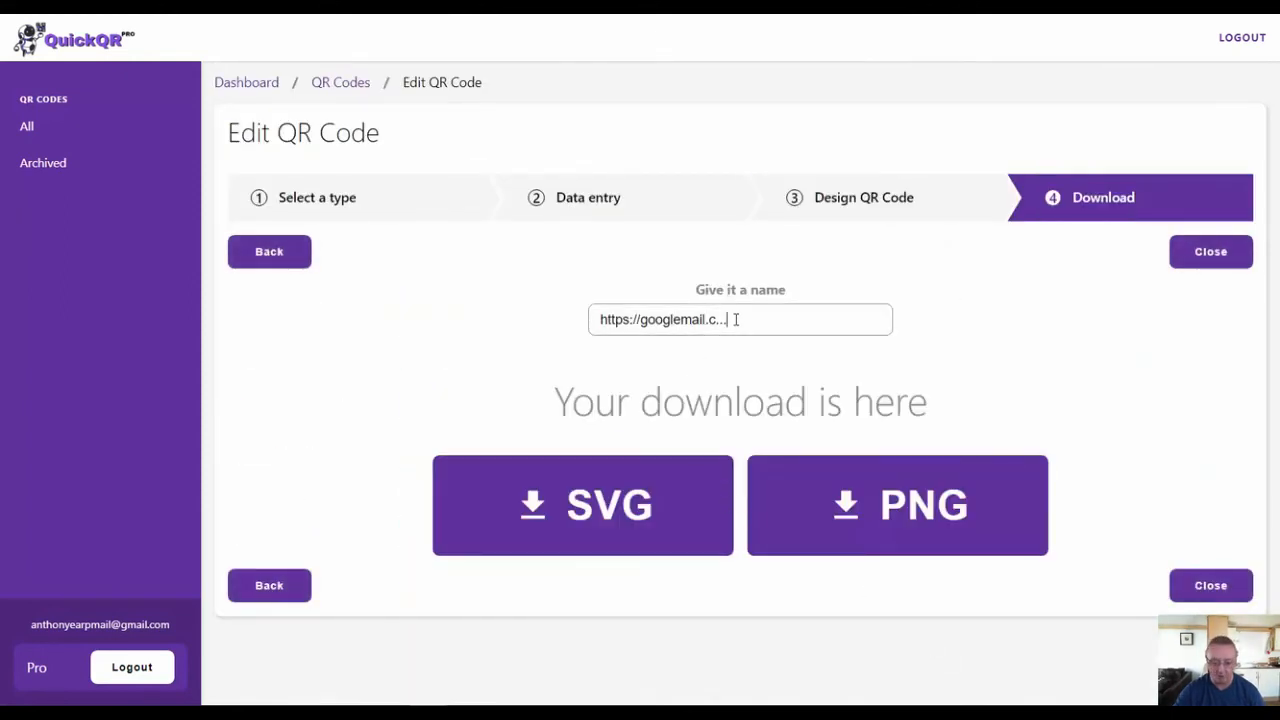
pyautogui.press('BackSpace')
pyautogui.press('BackSpace')
pyautogui.press('BackSpace')
pyautogui.press('BackSpace')
pyautogui.press('BackSpace')
pyautogui.press('BackSpace')
pyautogui.press('BackSpace')
pyautogui.press('BackSpace')
pyautogui.press('BackSpace')
pyautogui.press('BackSpace')
pyautogui.press('BackSpace')
pyautogui.press('BackSpace')
pyautogui.press('BackSpace')
pyautogui.press('BackSpace')
pyautogui.press('BackSpace')
pyautogui.press('BackSpace')
pyautogui.press('BackSpace')
pyautogui.press('BackSpace')
pyautogui.press('BackSpace')
pyautogui.press('BackSpace')
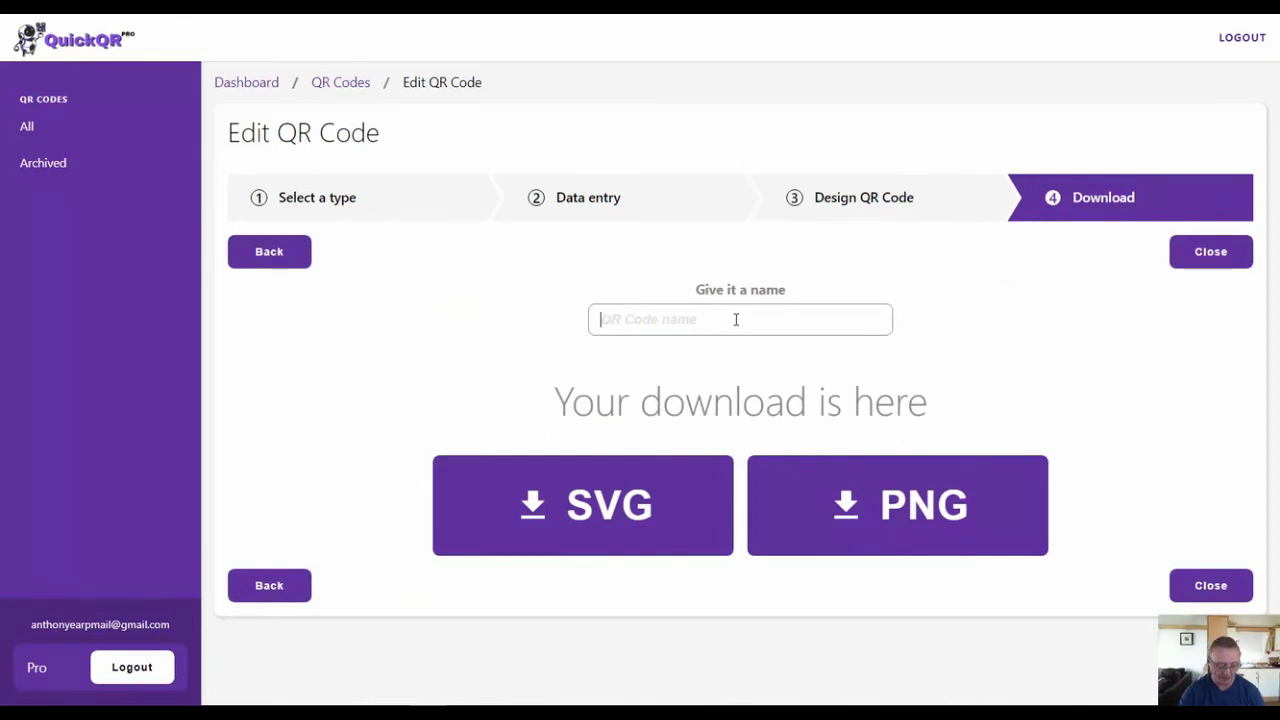
pyautogui.write('To')
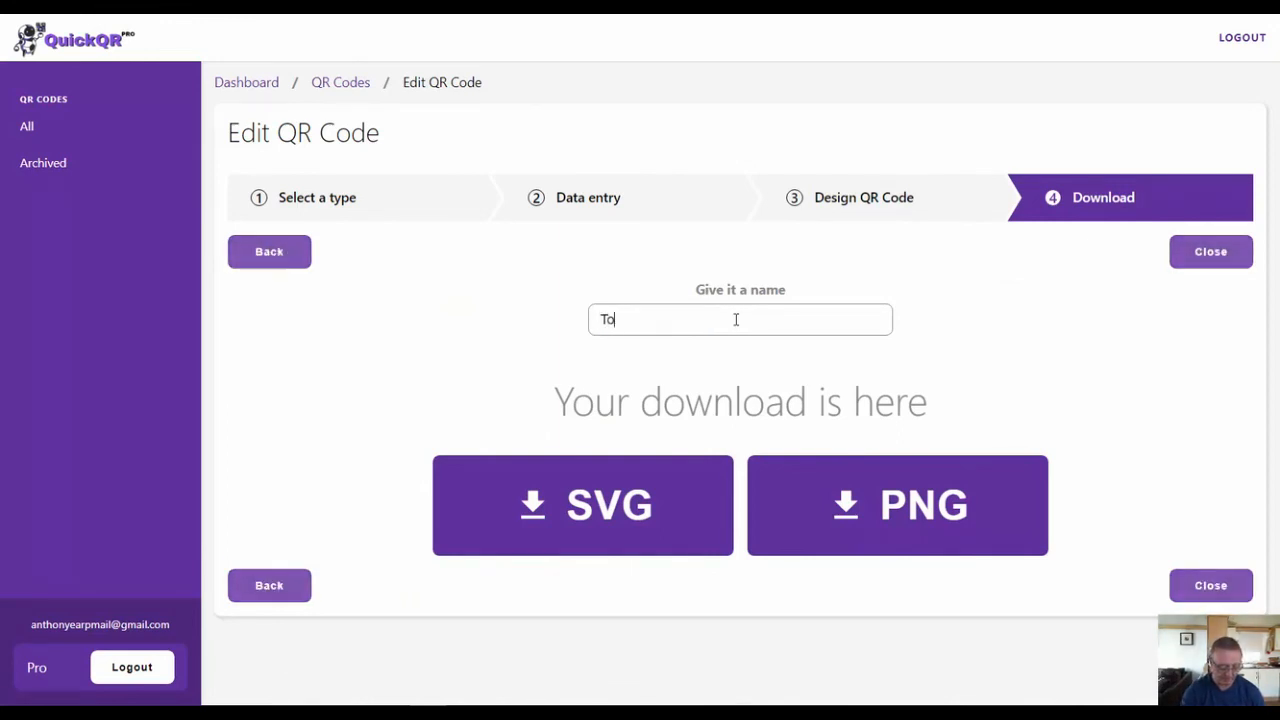
pyautogui.write('ny Demo')
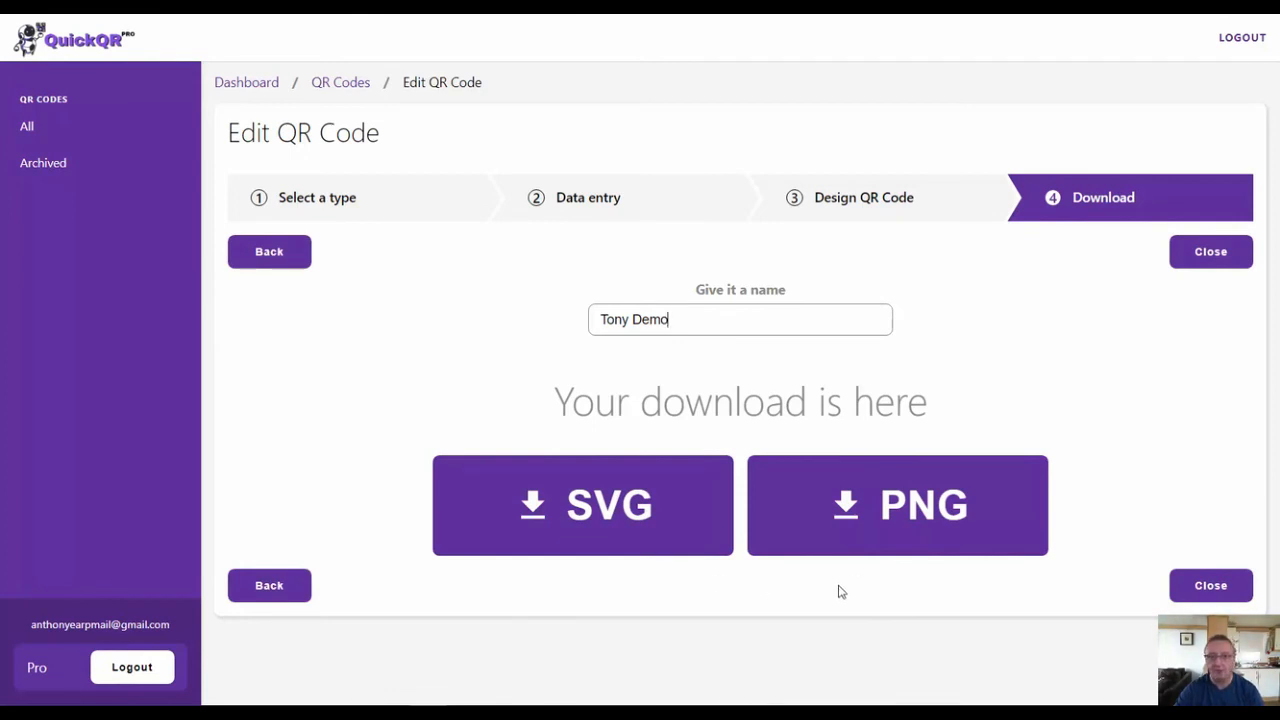
pyautogui.click(1218, 586)
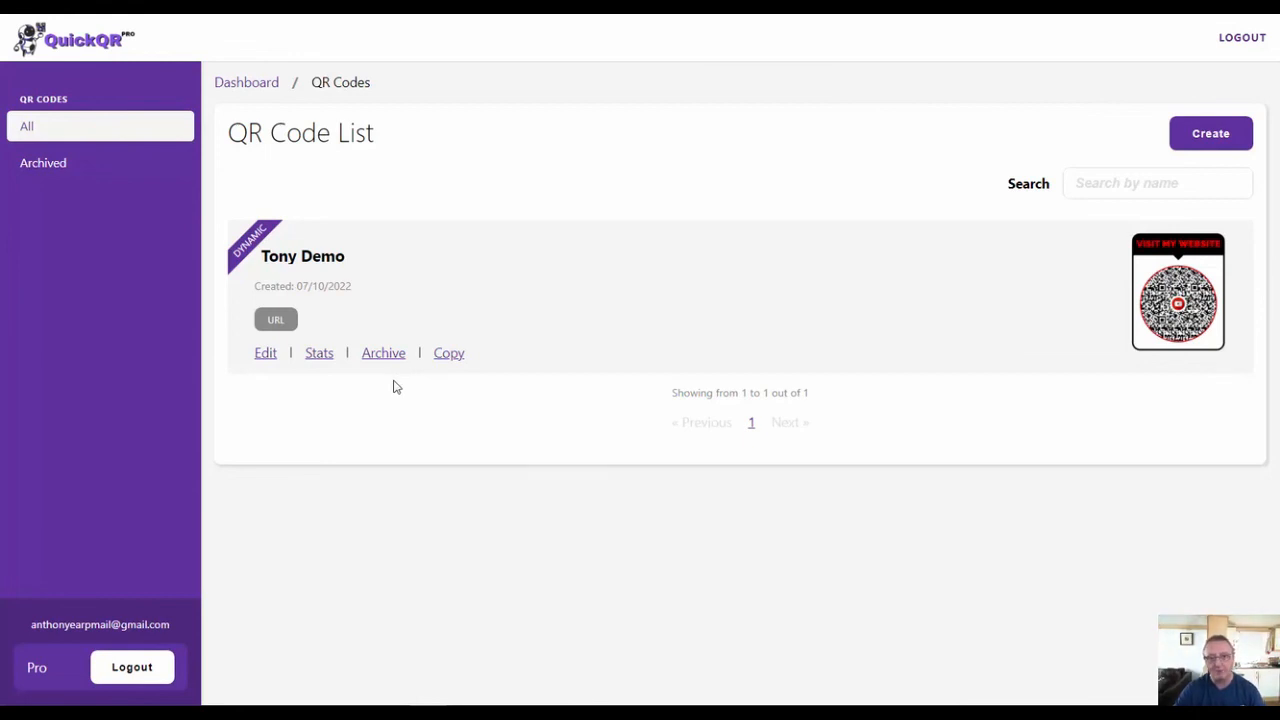
# - View the archived QR codes and return to the list of all QR codes
pyautogui.click(57, 166)
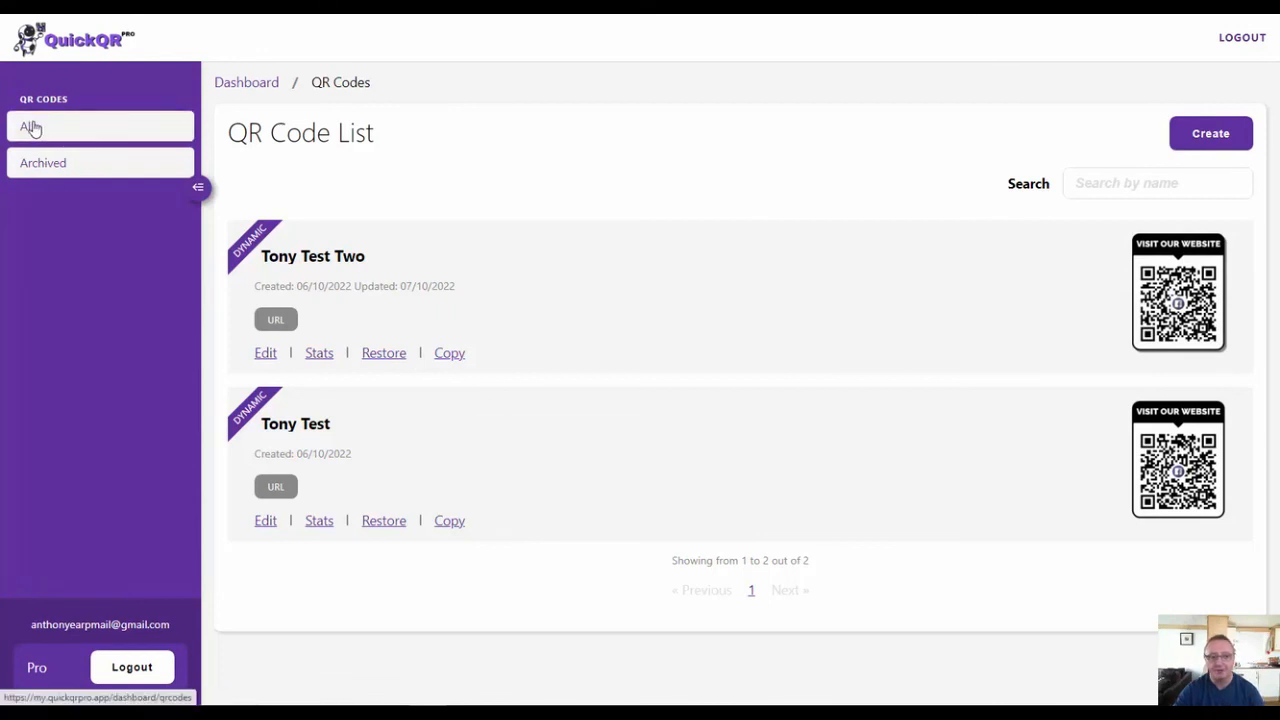
pyautogui.click(31, 127)
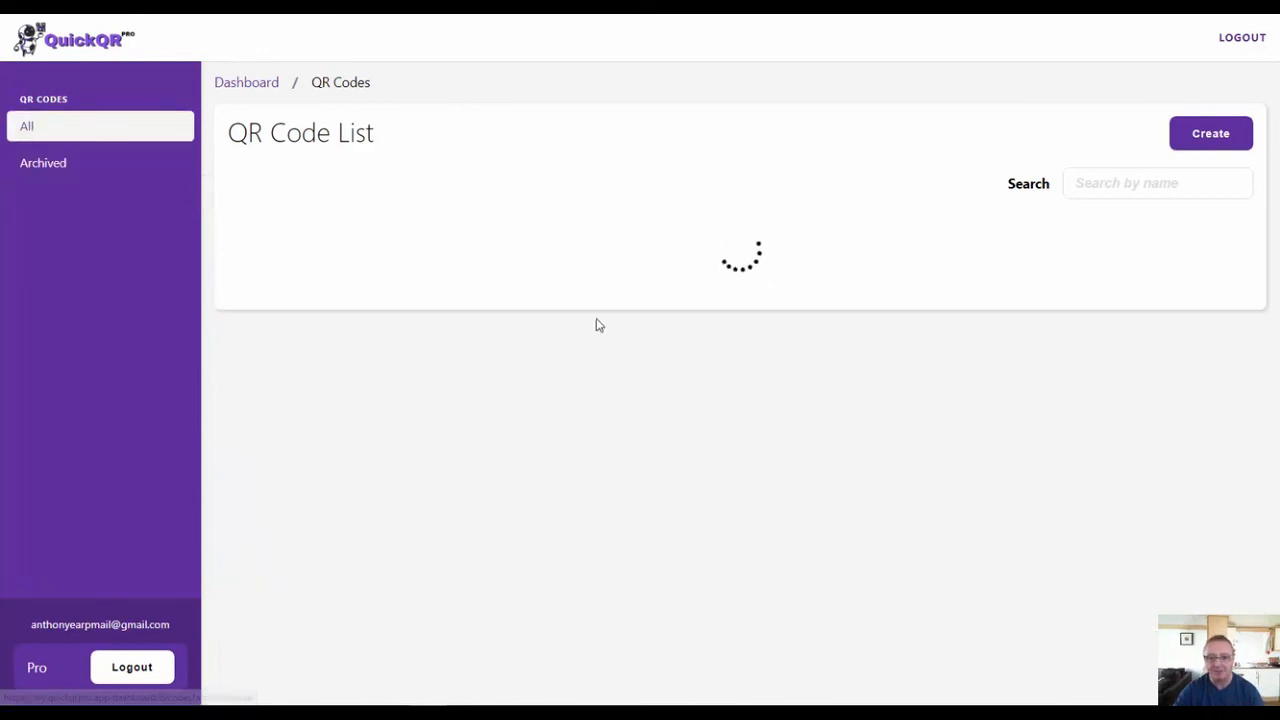